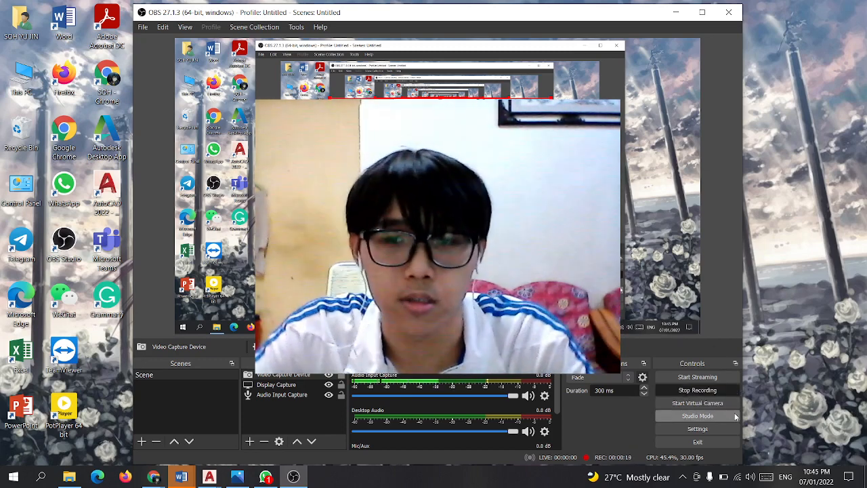
Shrink the webcam overlay in OBS, place it in the lower-right corner of the captured screen, and minimise OBS.
left_click(675, 16)
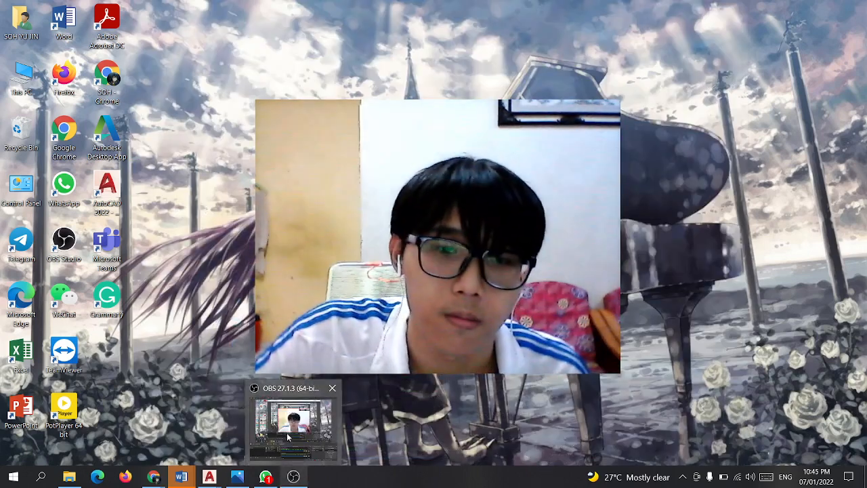
left_click(293, 476)
left_click(276, 384)
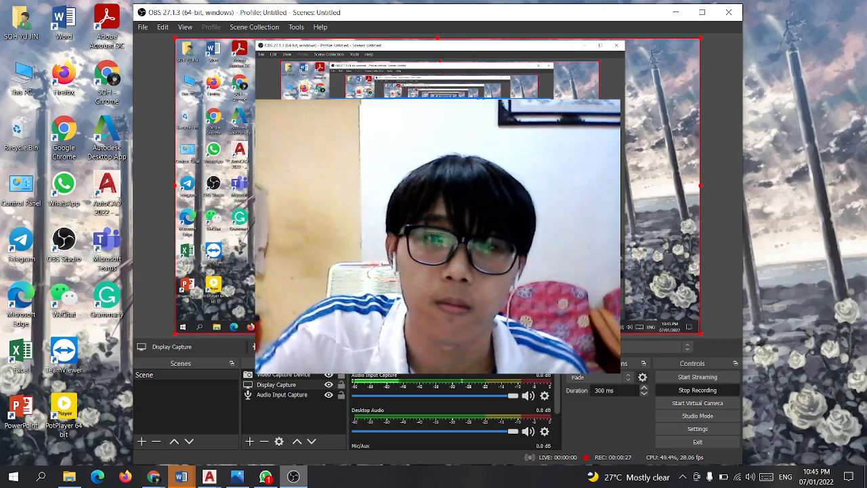
left_click(283, 374)
left_click_drag(329, 99, 456, 194)
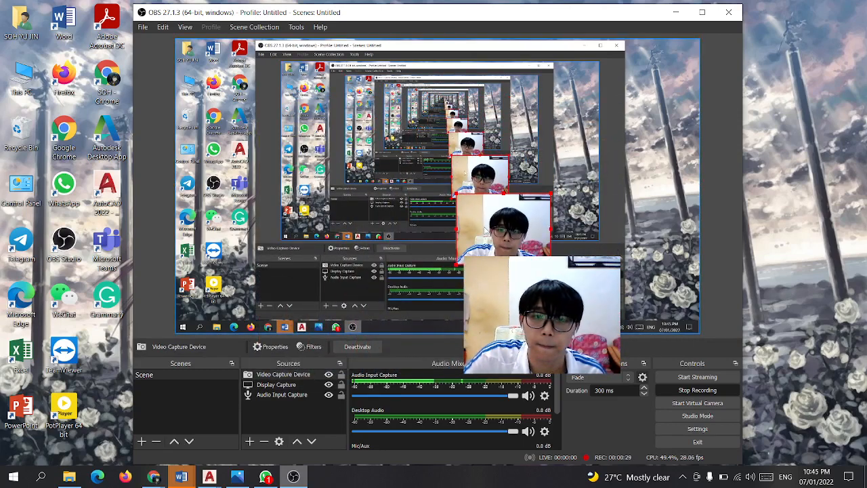
left_click_drag(485, 231, 667, 286)
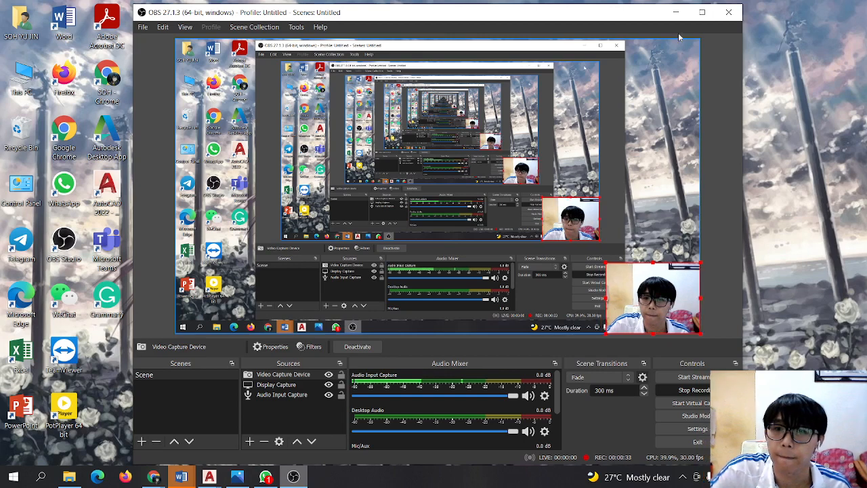
left_click(675, 12)
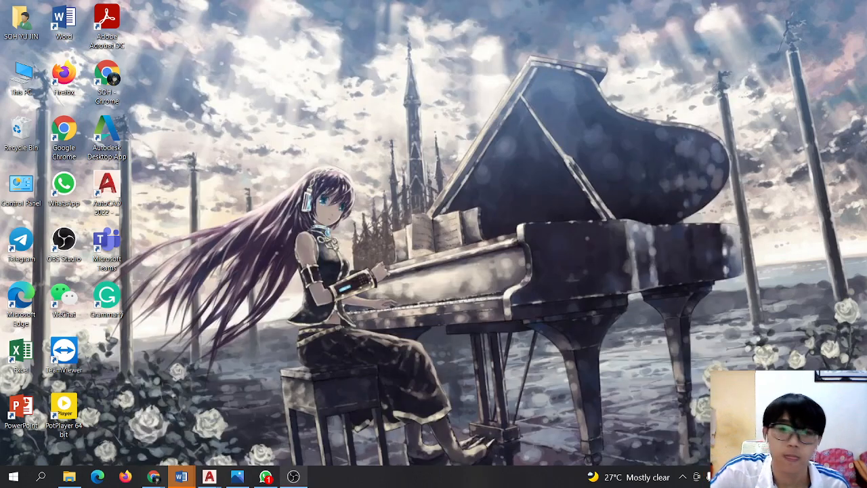
left_click(293, 476)
left_click(293, 477)
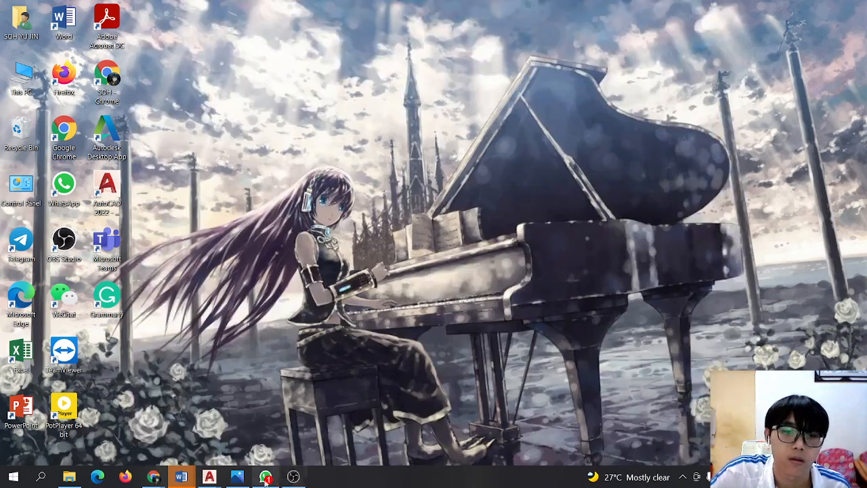
Switch to AutoCAD and draw a short vertical line in the empty Drawing2.
mouse_move(209, 477)
left_click(239, 451)
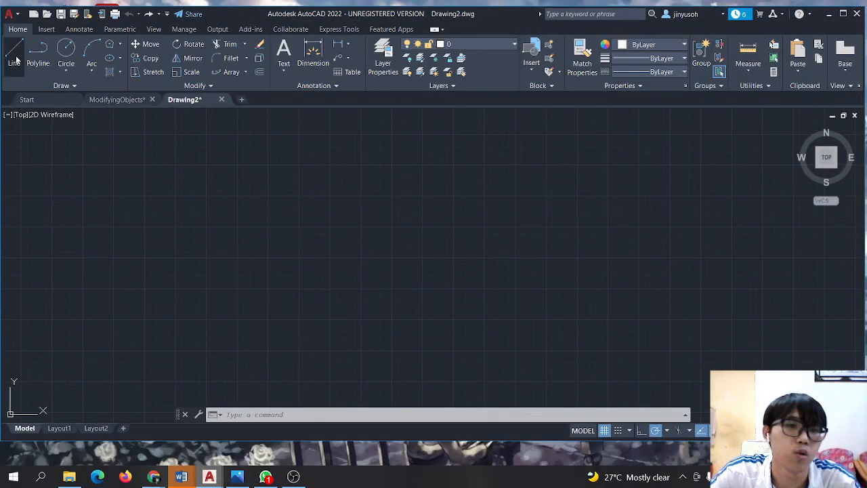
left_click(14, 59)
left_click(236, 197)
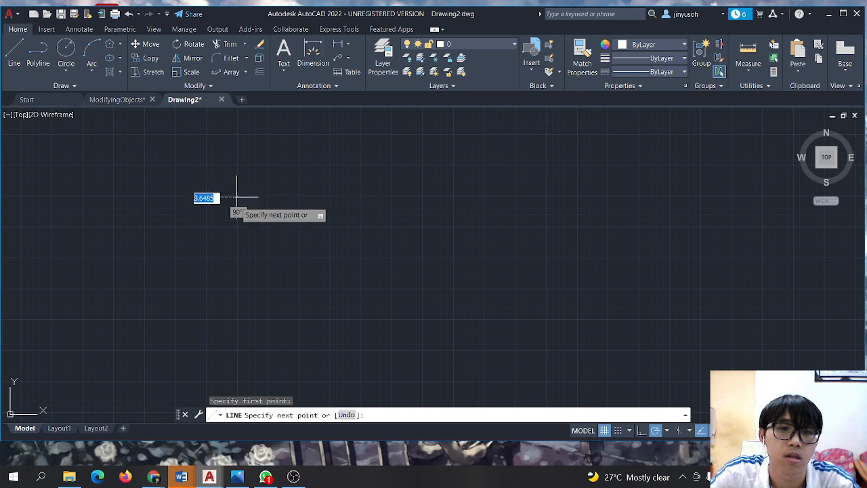
left_click(237, 218)
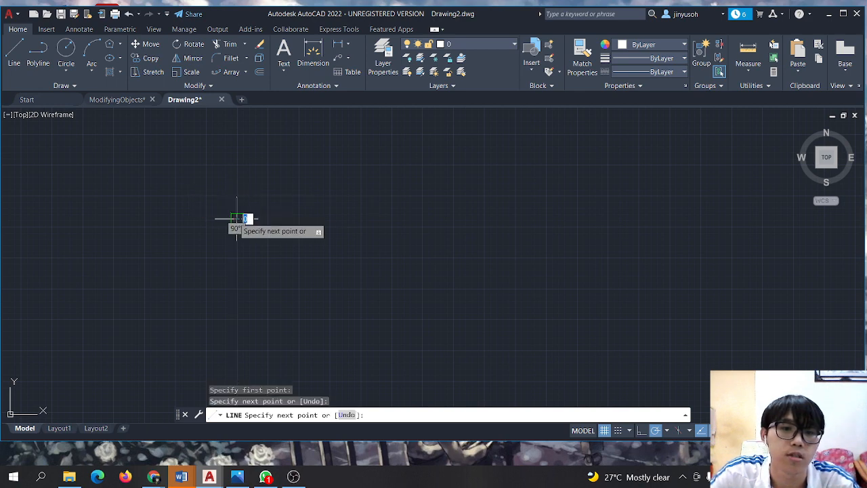
key("Return")
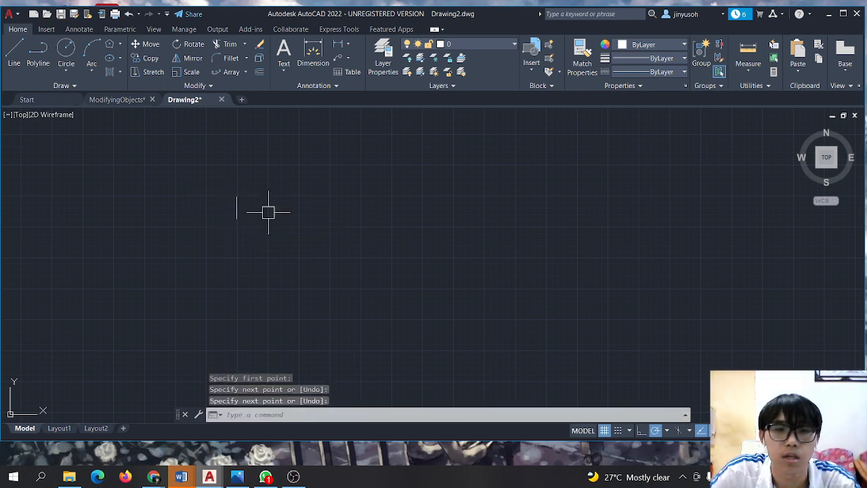
Offset the vertical line by 120 to its right side.
scroll(268, 212, "up", 2)
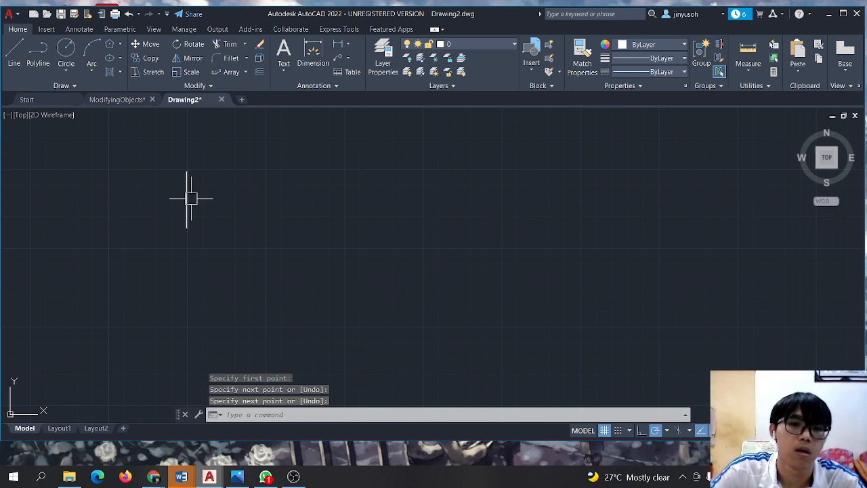
type("offset")
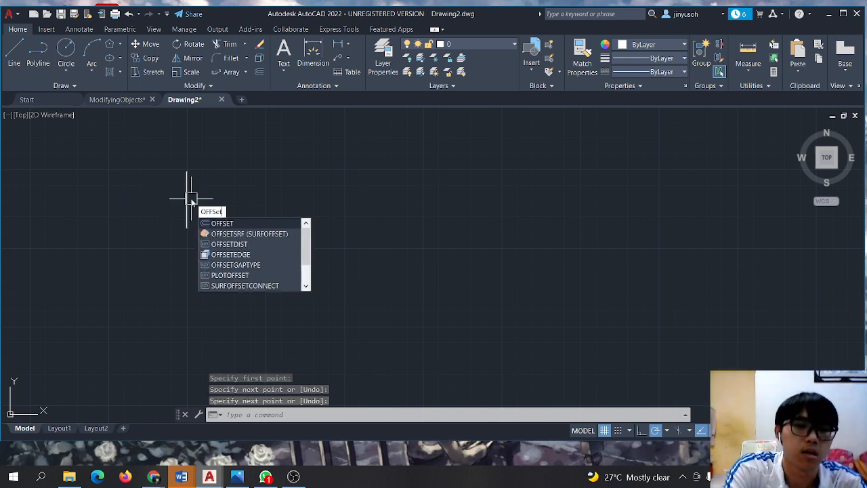
key("Return")
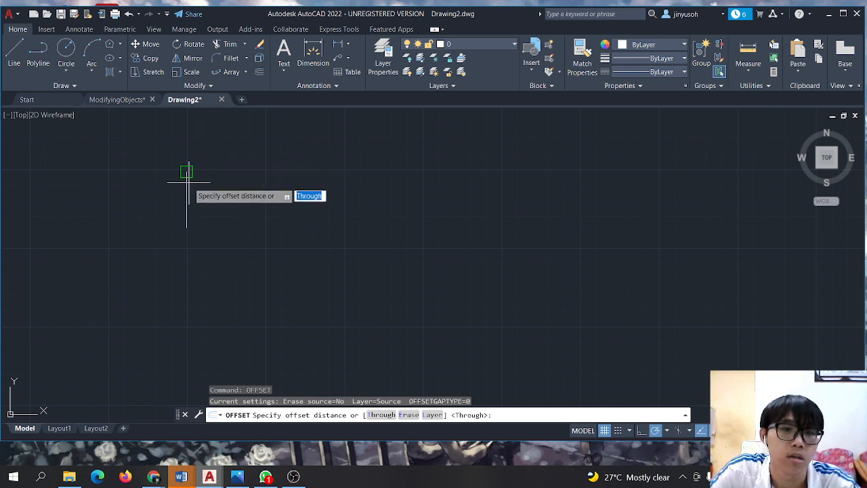
type("120")
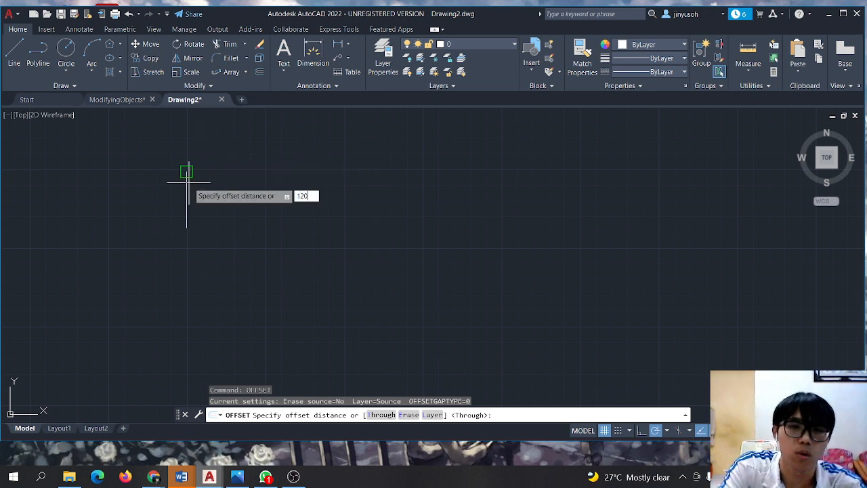
key("Return")
left_click(188, 182)
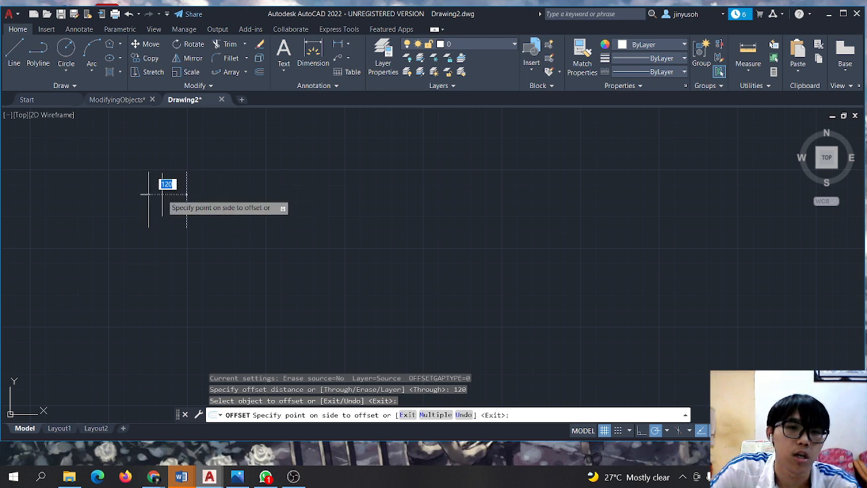
left_click(233, 210)
Draw a rectangle about 265 by 154 to the right of the two parallel lines.
scroll(203, 198, "up", 2)
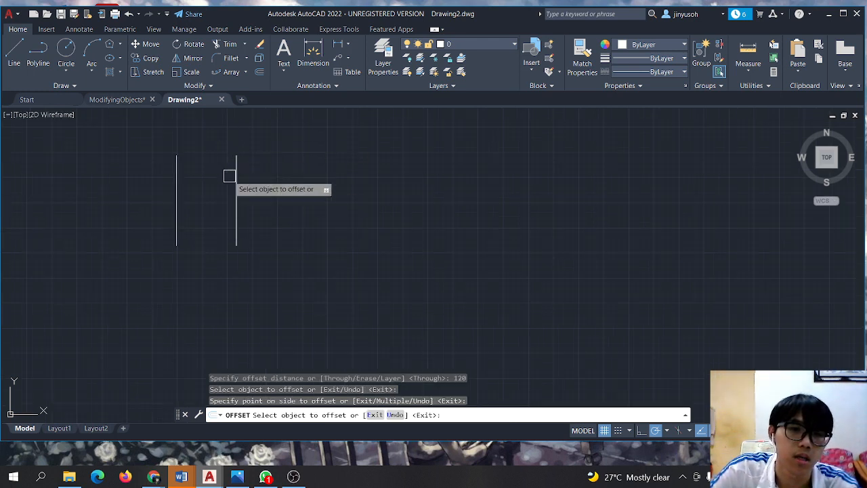
scroll(247, 190, "down", 4)
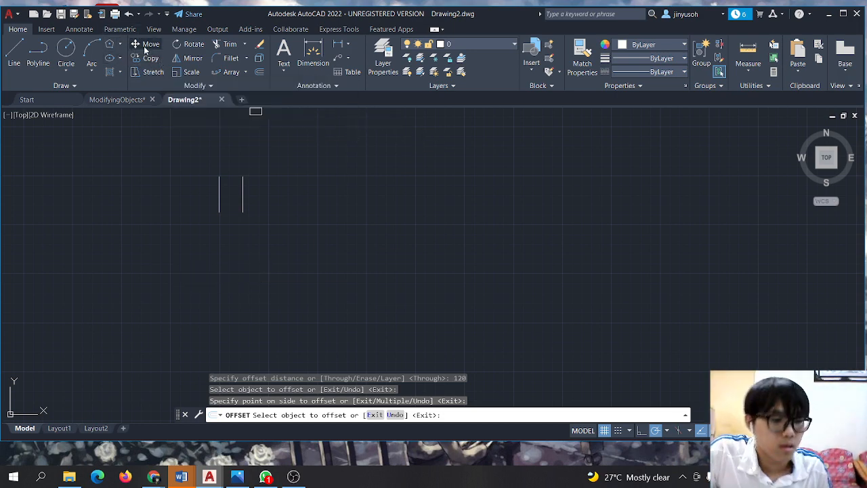
left_click(109, 44)
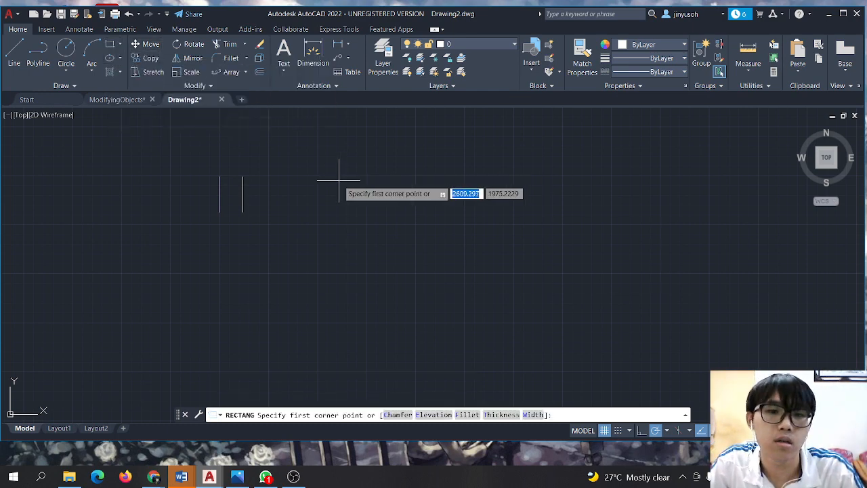
left_click(317, 178)
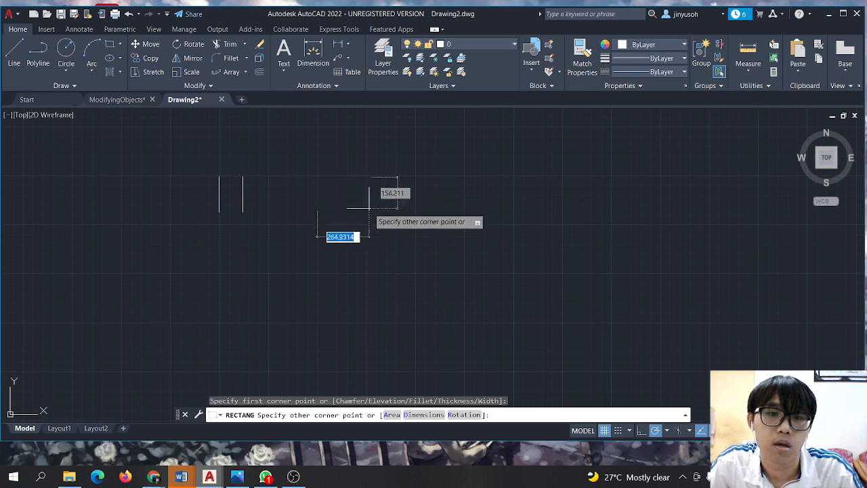
left_click(369, 208)
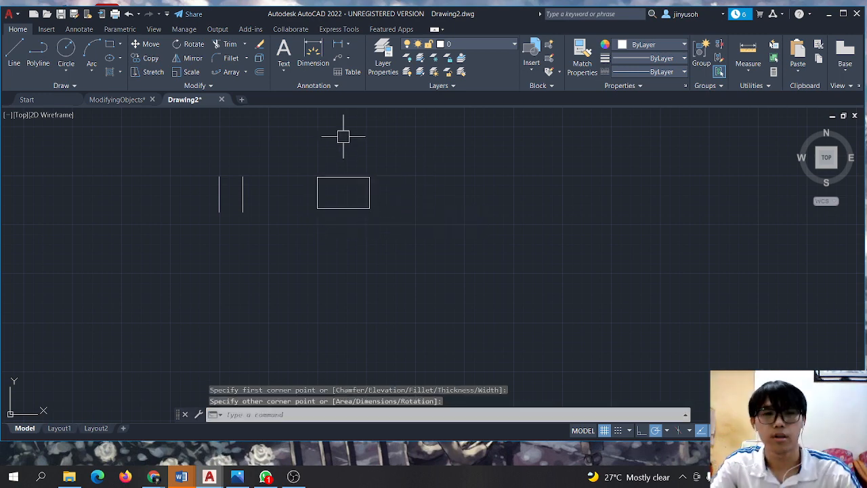
Scale the rectangle up from its lower-left corner to about 622 by 369.
left_click(183, 72)
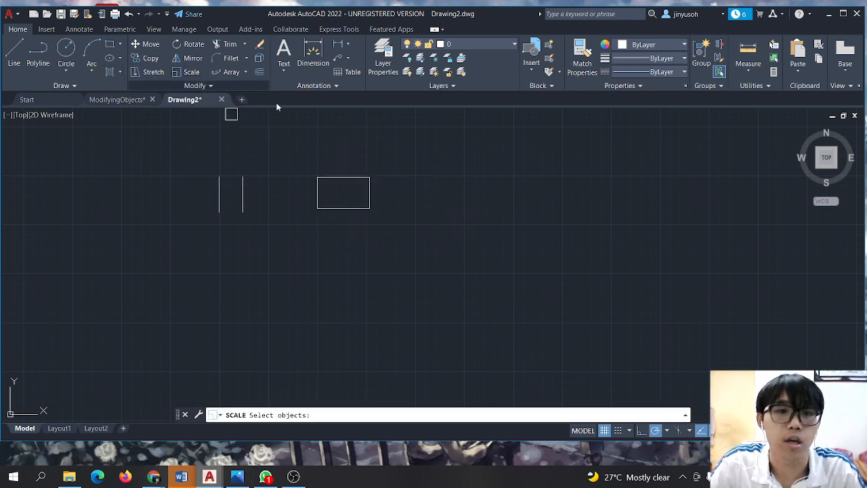
left_click(316, 195)
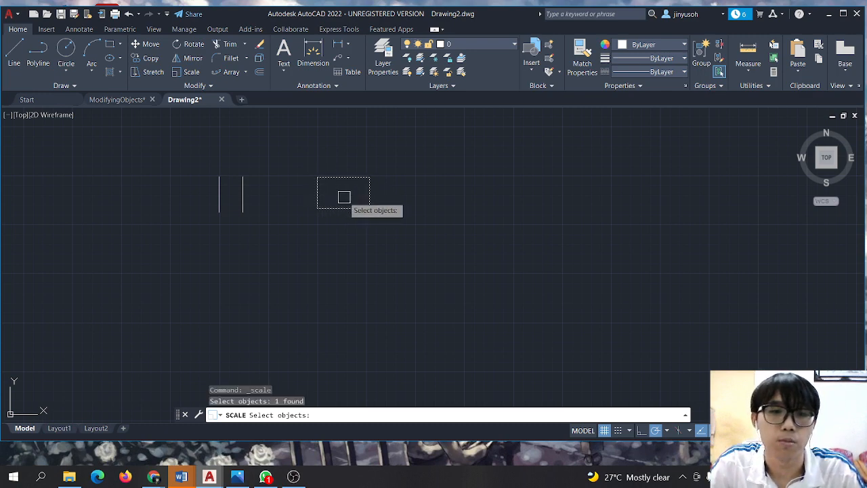
key("Return")
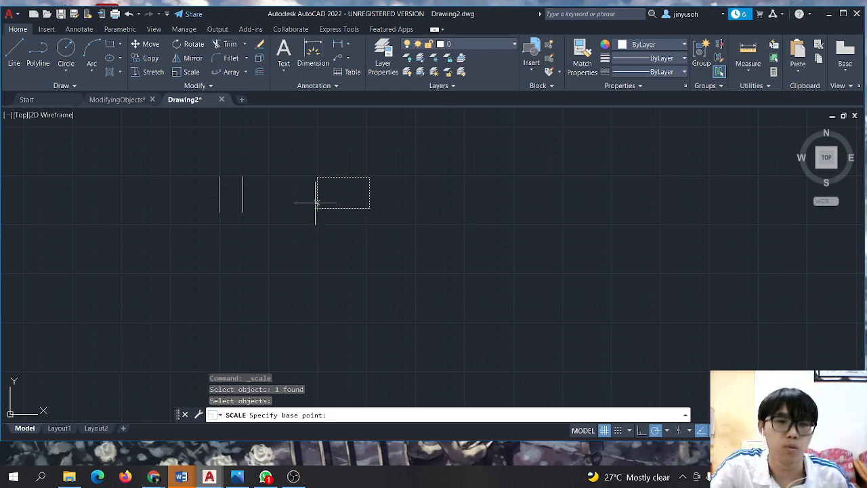
left_click(317, 208)
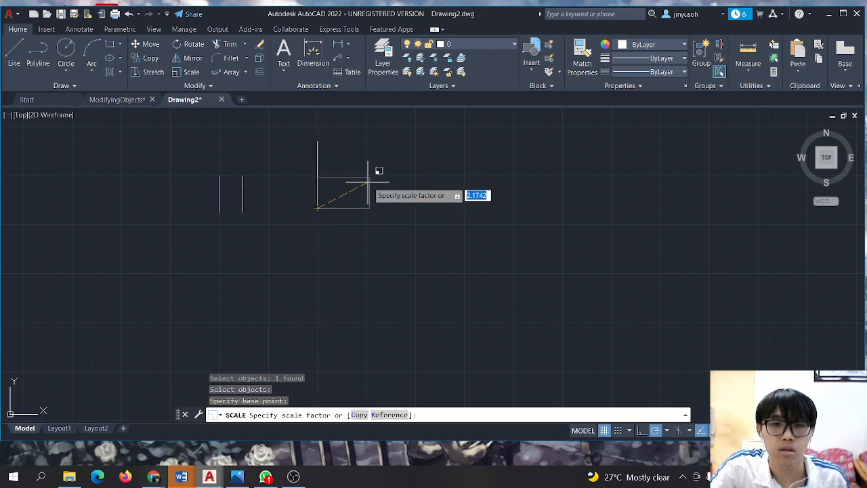
left_click(392, 163)
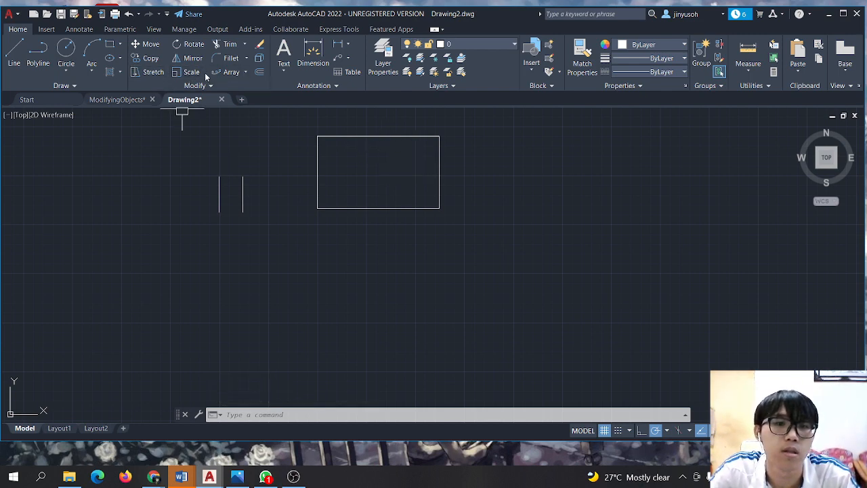
Stretch the rectangle's lower-right vertex downward and slightly outward to form an irregular quadrilateral.
left_click(319, 206)
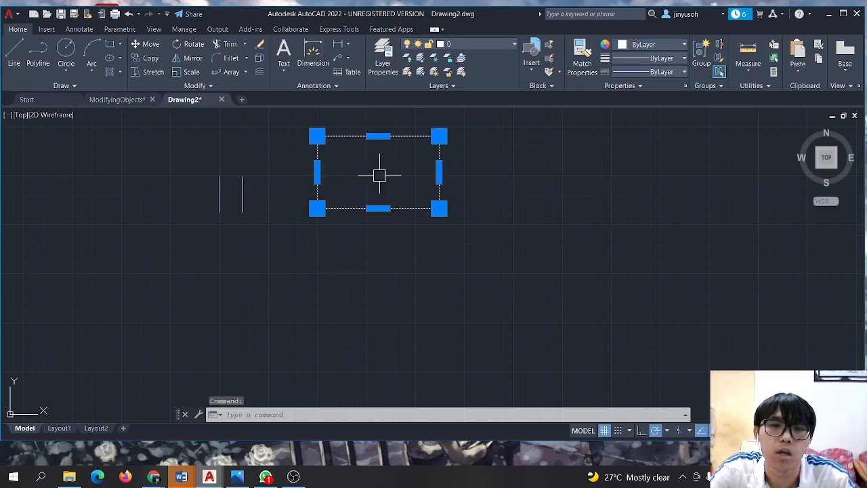
mouse_move(436, 209)
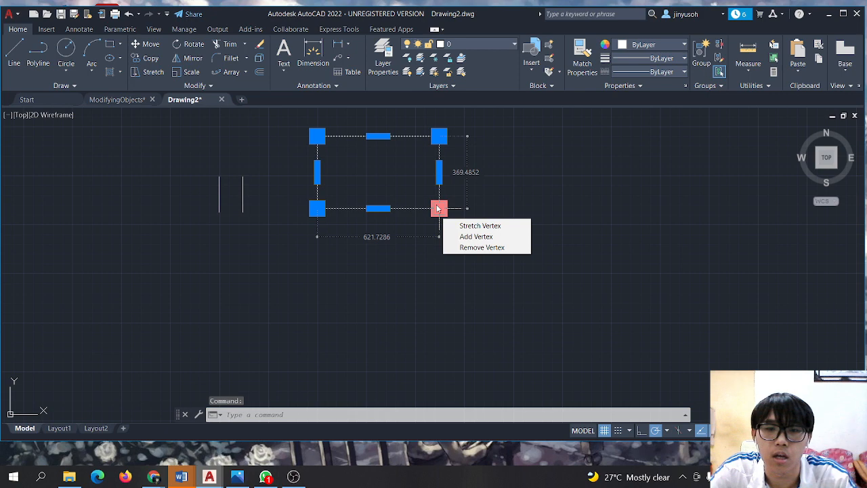
left_click(475, 228)
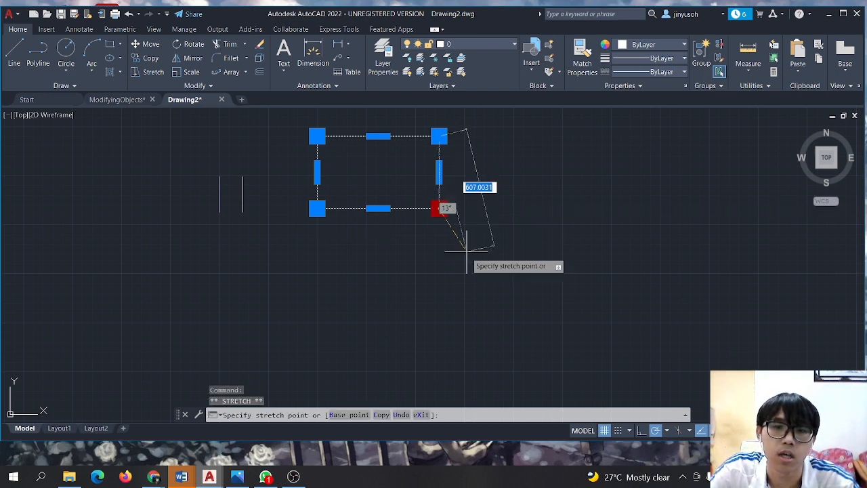
left_click(462, 282)
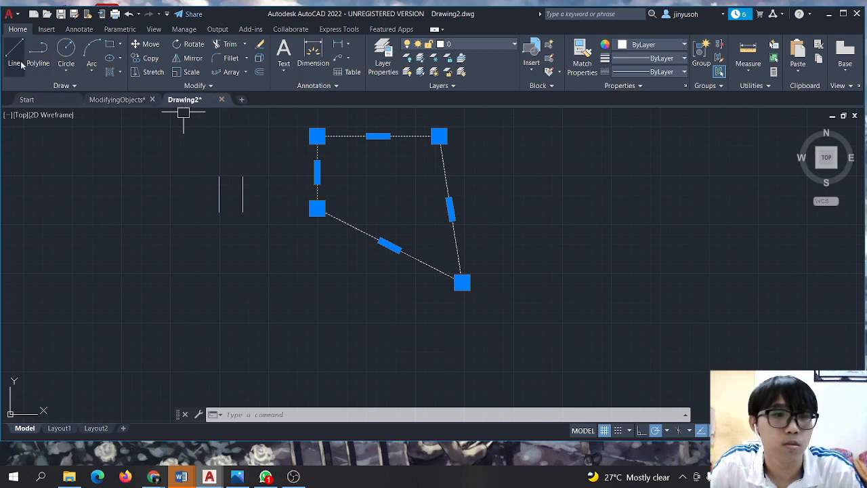
Draw a line connecting the upper endpoints of the two parallel vertical lines.
type("l")
key("Return")
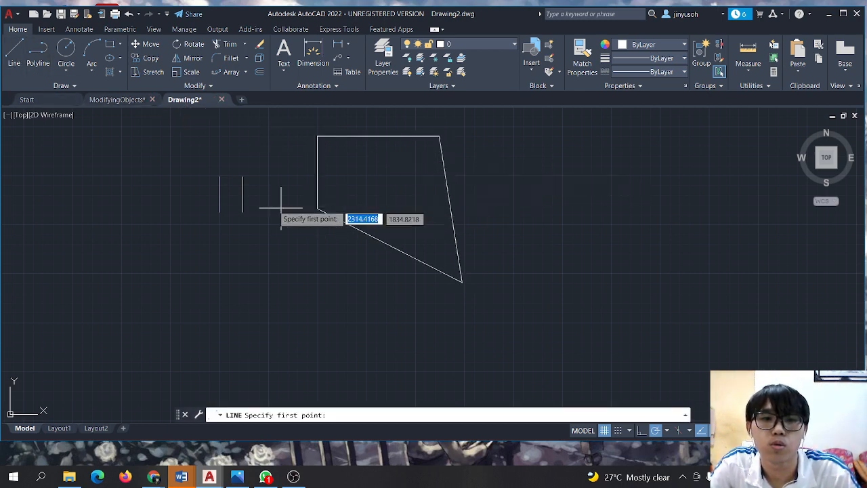
left_click(219, 177)
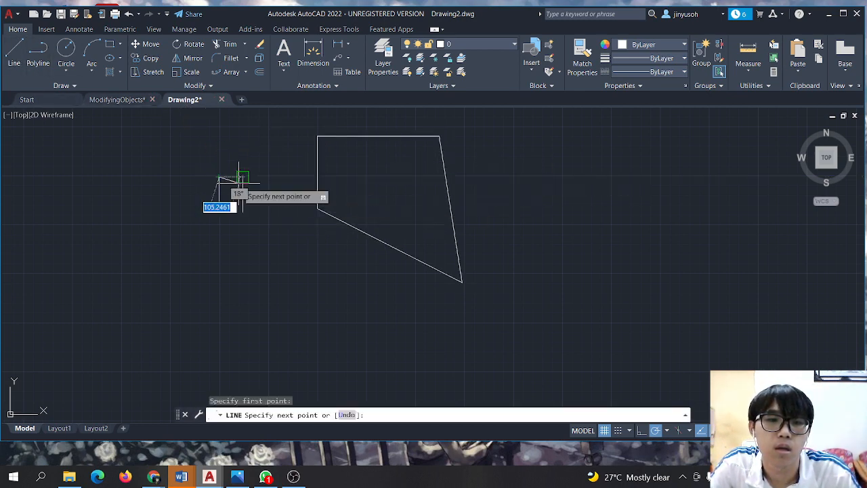
left_click(242, 177)
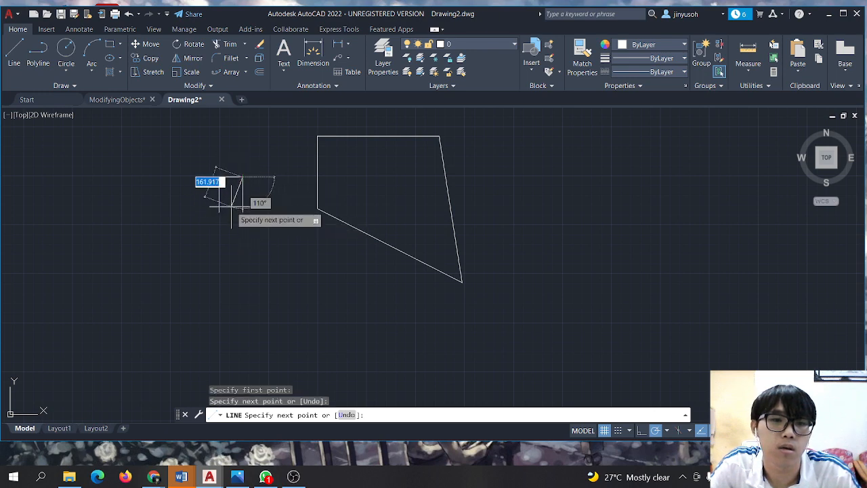
key("Return")
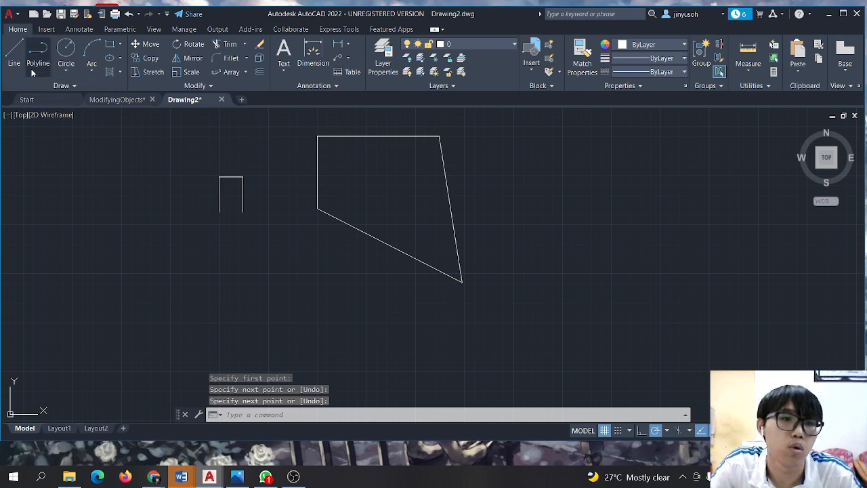
Draw a line connecting the lower endpoints of the two vertical lines to close the small rectangle.
left_click(14, 54)
left_click(219, 212)
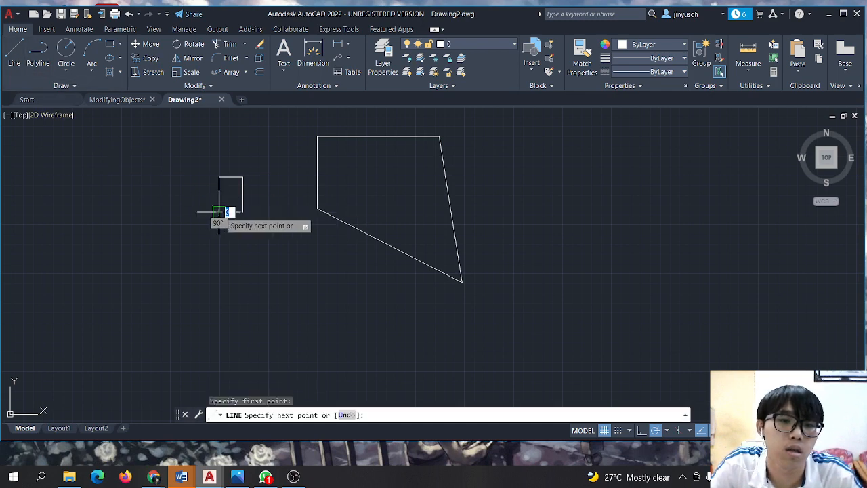
left_click(243, 211)
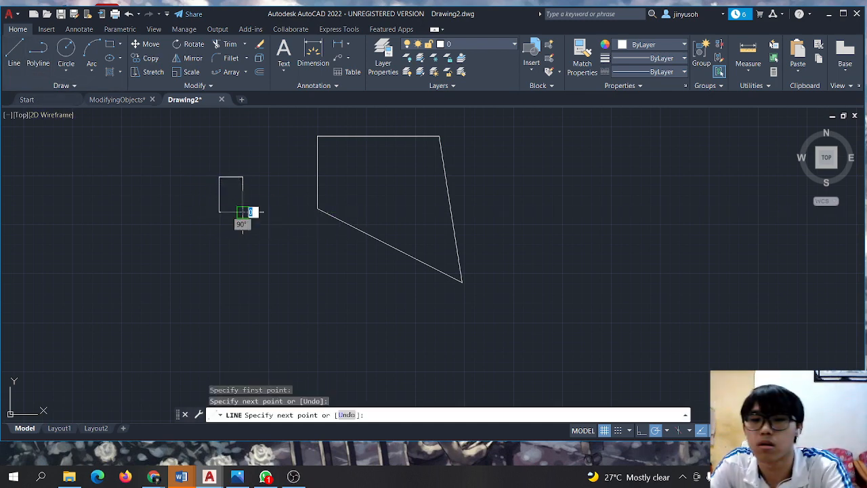
key("Return")
Group the four lines of the small rectangle into one object.
scroll(291, 214, "up", 4)
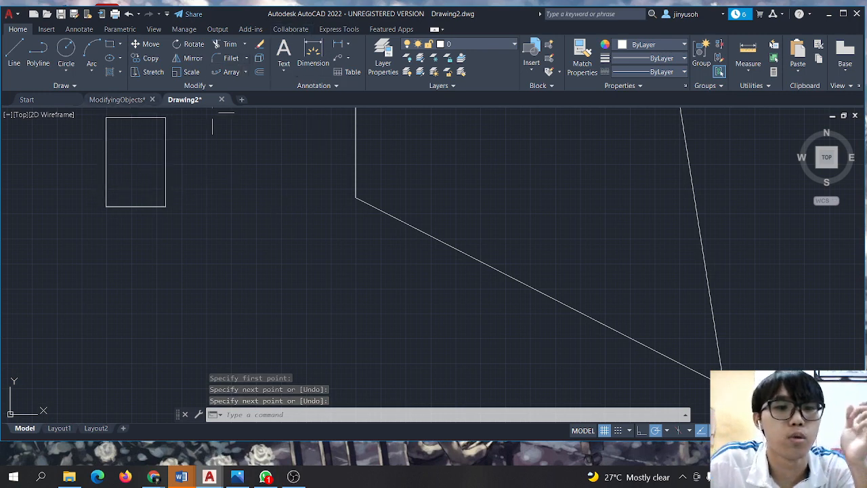
left_click(106, 148)
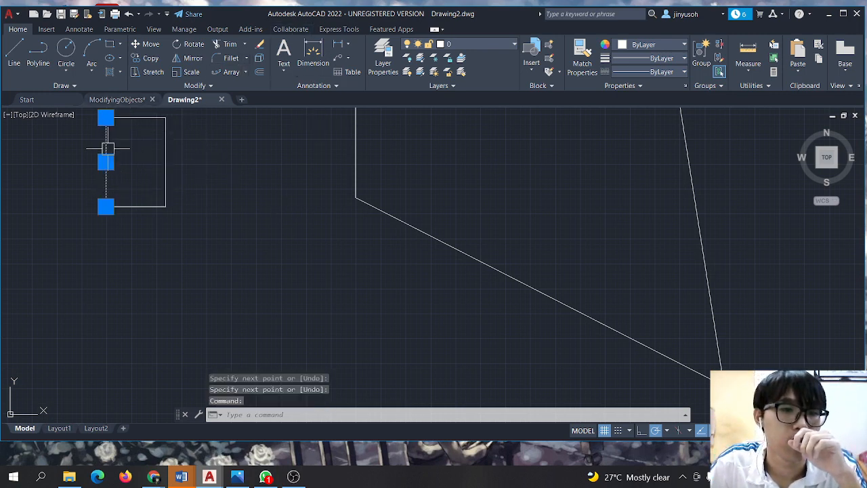
left_click(132, 119)
left_click(165, 149)
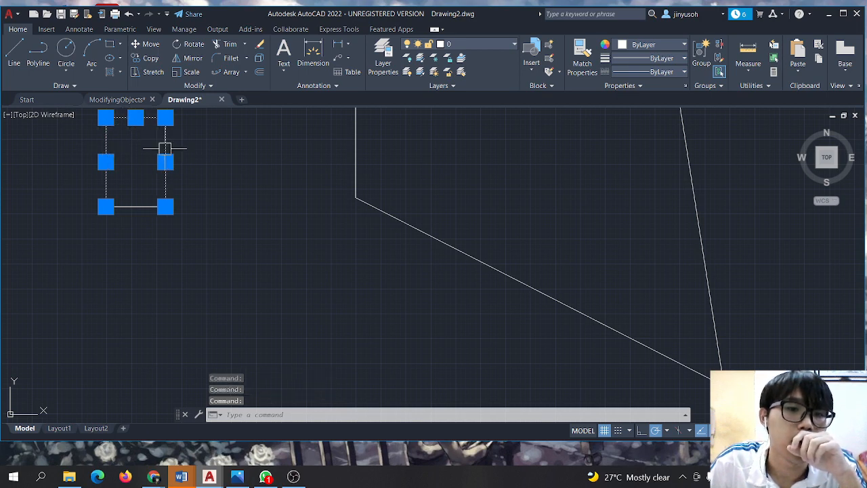
left_click(144, 208)
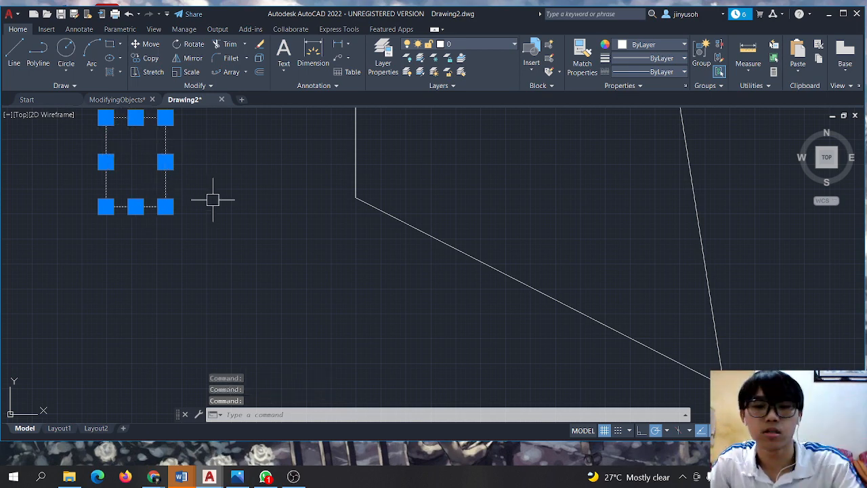
type("Gr")
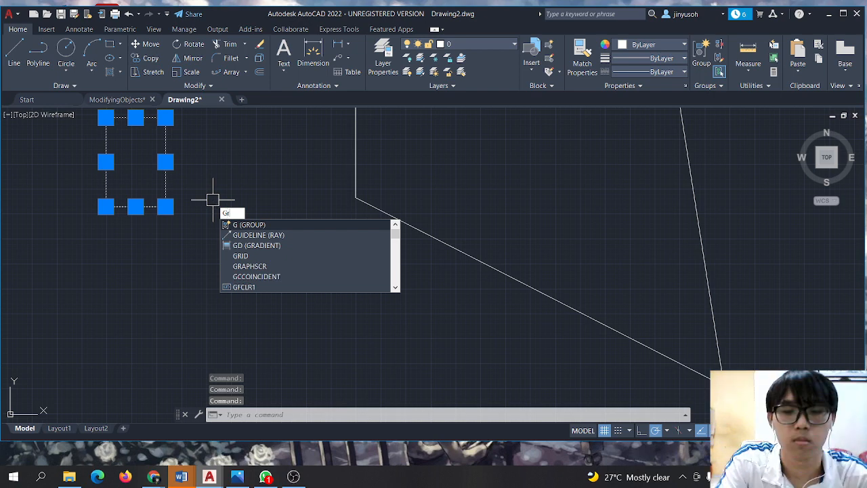
type("oup")
key("Return")
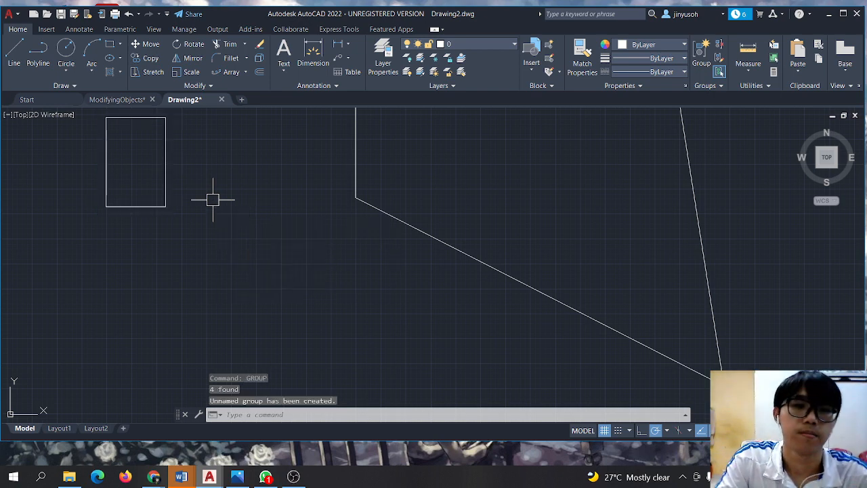
Move the grouped small rectangle downward and slightly to the right by its center grip.
left_click(116, 161)
left_click(105, 160)
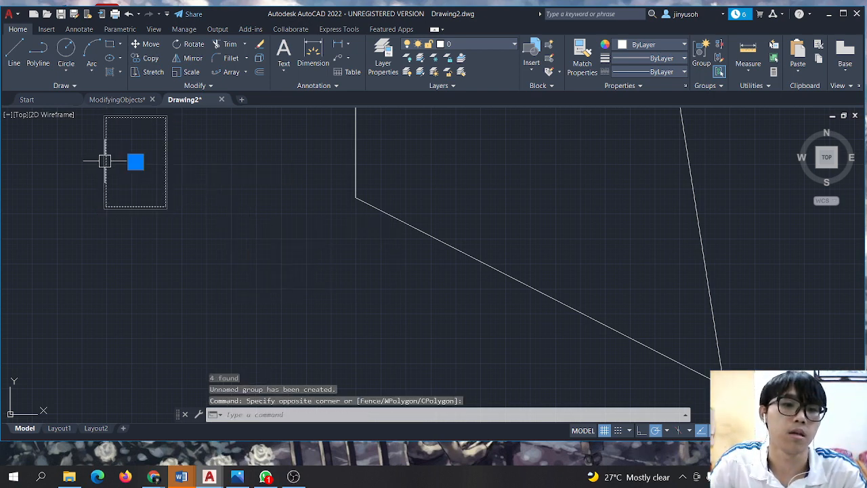
left_click(136, 161)
left_click(168, 237)
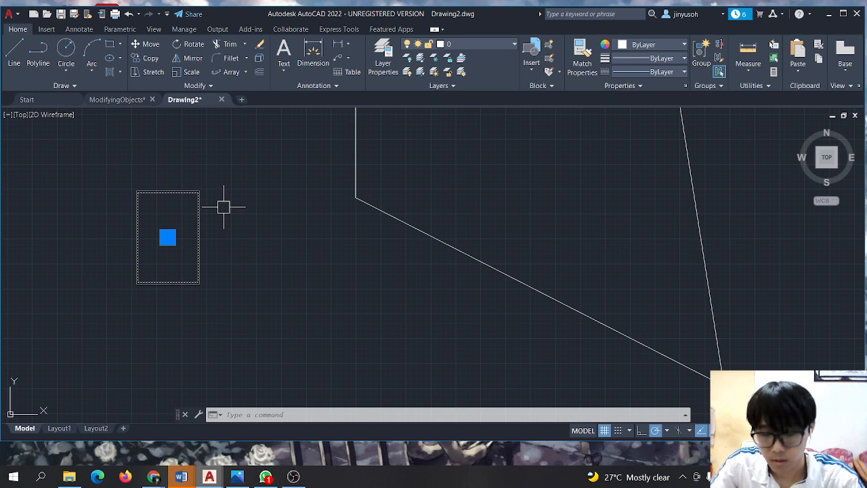
Ungroup the small rectangle into its separate lines.
left_click(203, 170)
left_click(230, 219)
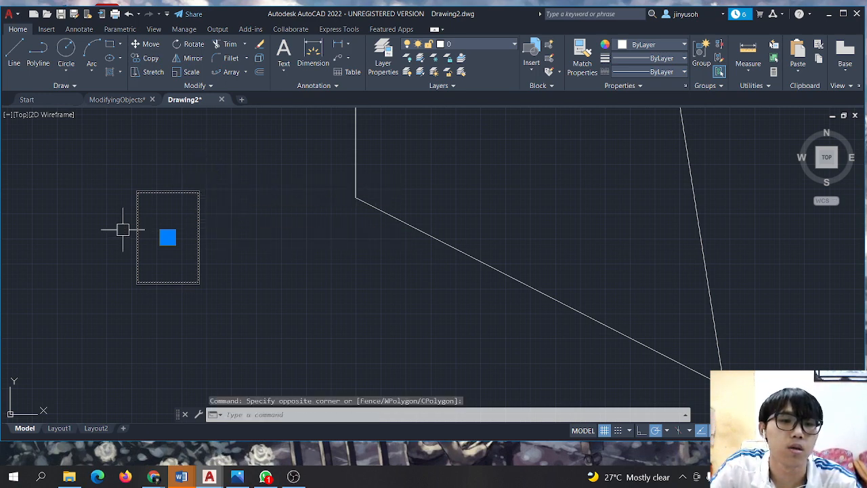
left_click(138, 223)
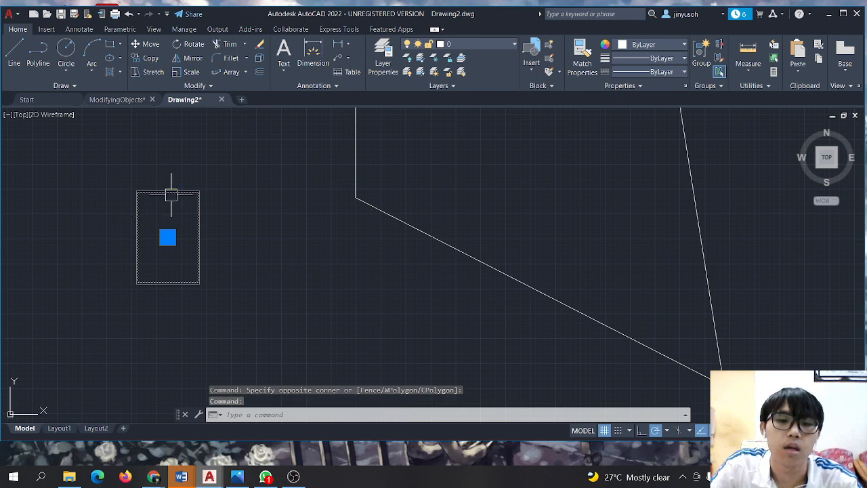
type("u")
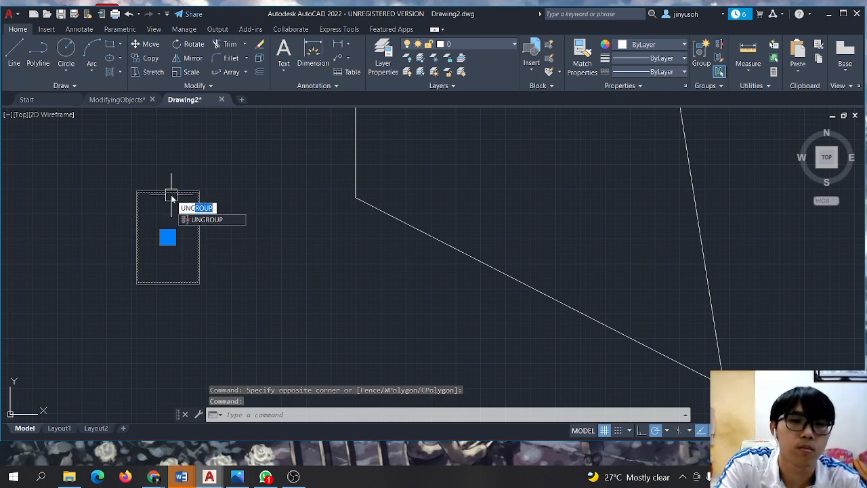
type("ng")
key("Return")
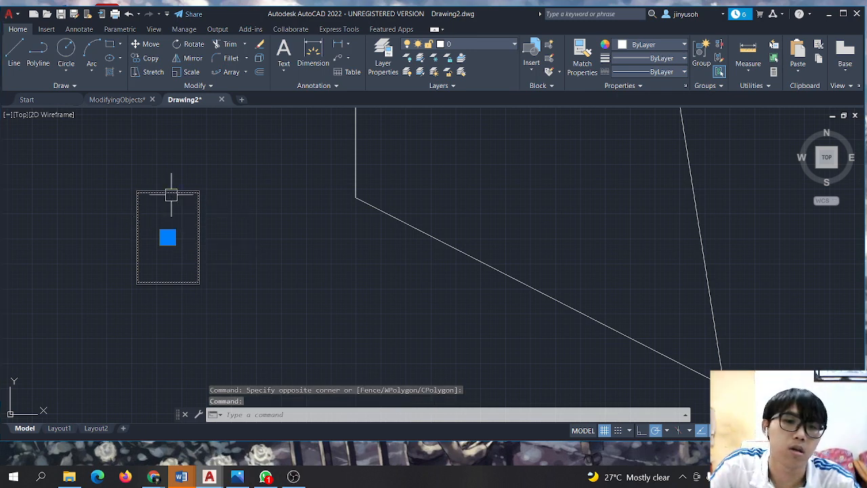
Select the sides of the small rectangle one by one to check that they are separate lines.
left_click(138, 222)
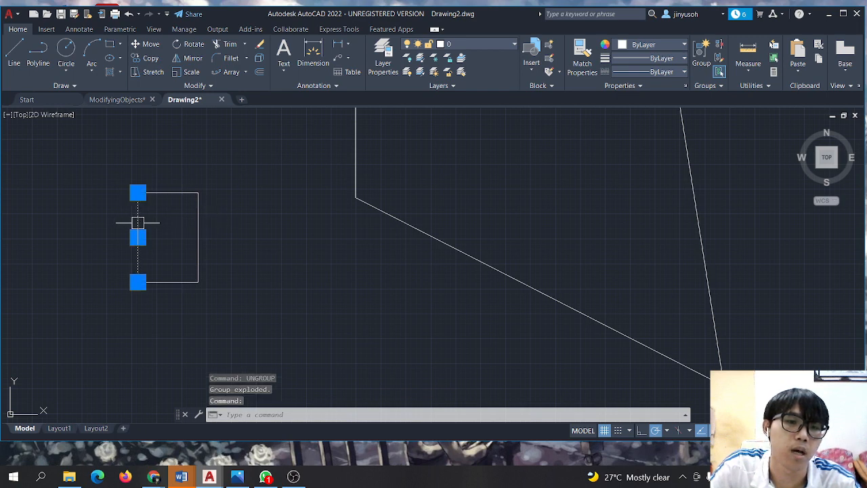
left_click(169, 193)
left_click(198, 227)
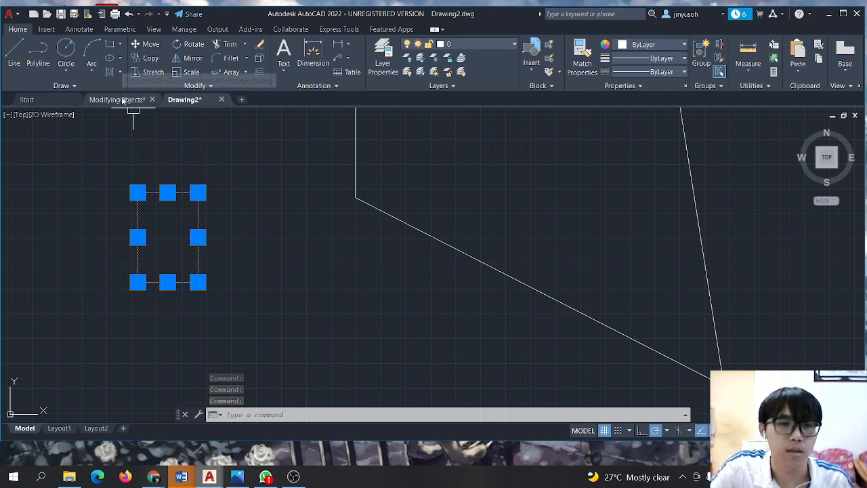
Switch to the ModifyingObjects drawing and undo the last grip edit of the interior wall line.
mouse_move(122, 100)
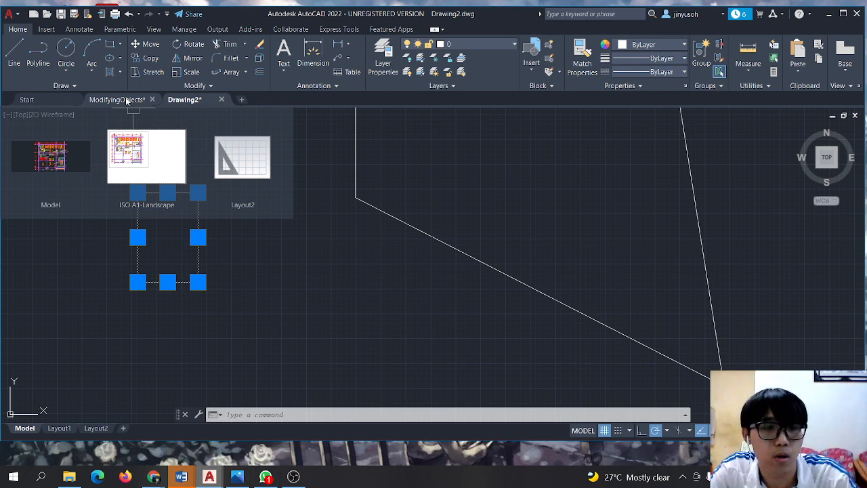
left_click(126, 100)
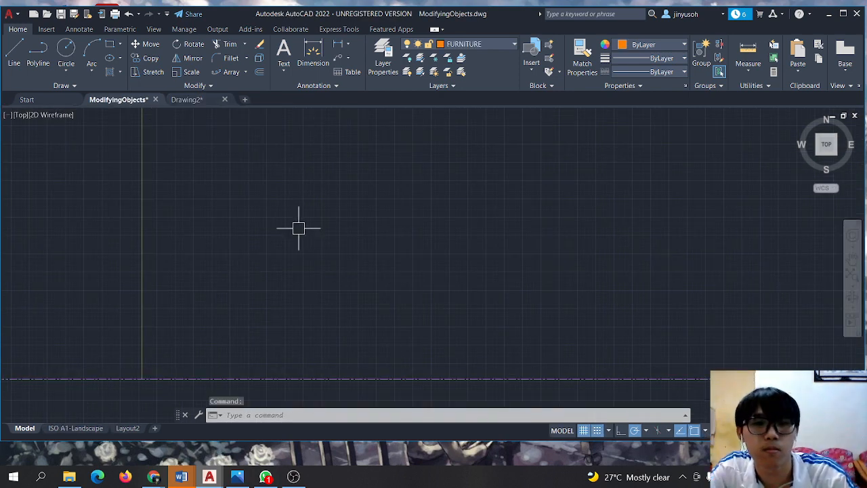
scroll(298, 228, "down", 4)
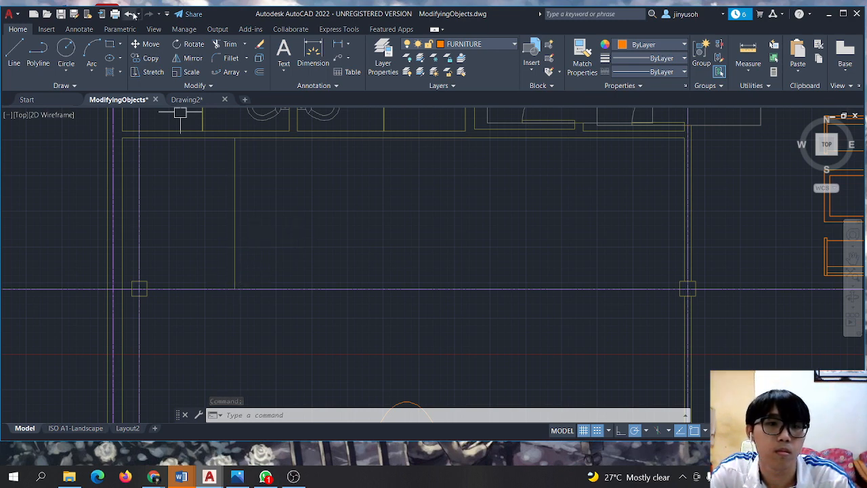
key("ctrl+z")
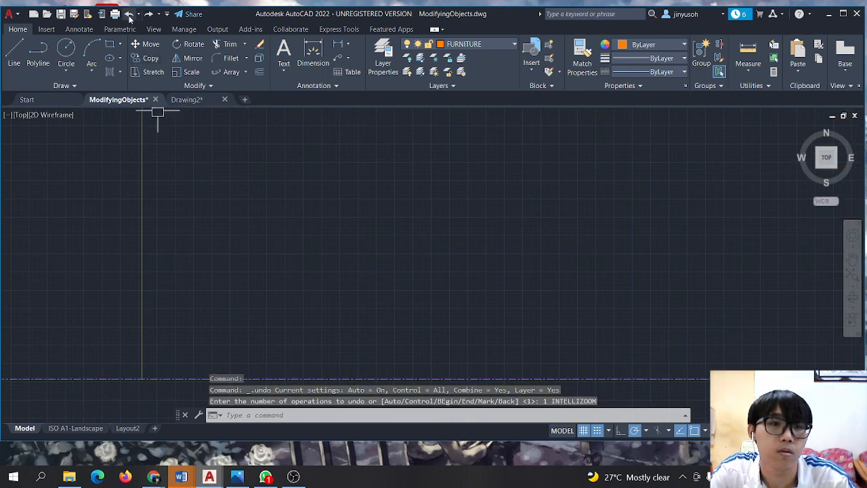
scroll(245, 161, "down", 5)
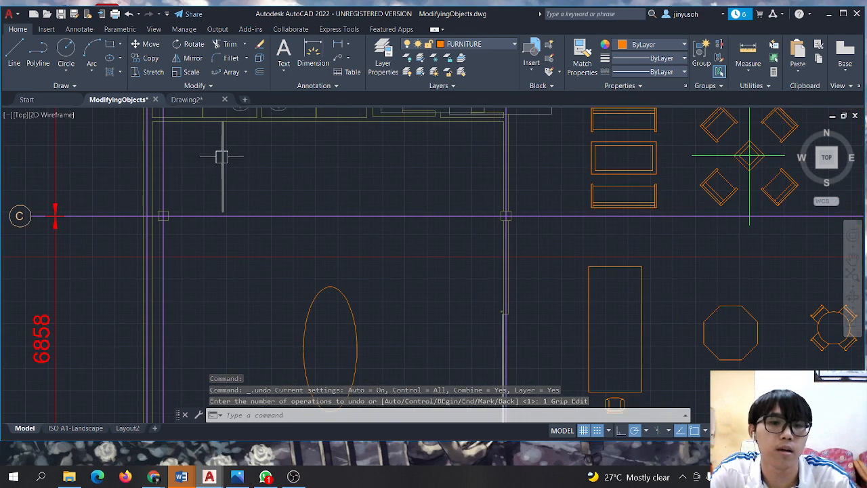
Stretch the lower end of the vertical interior wall line straight down onto horizontal grid line C.
scroll(246, 137, "up", 4)
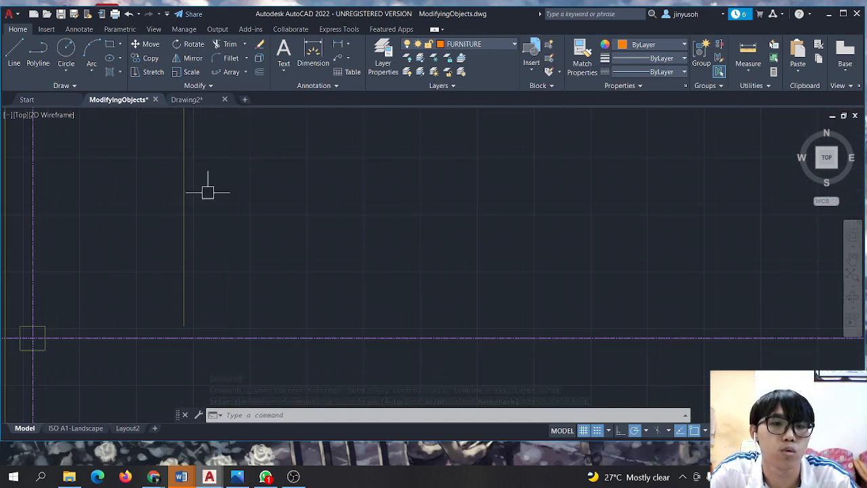
left_click(184, 195)
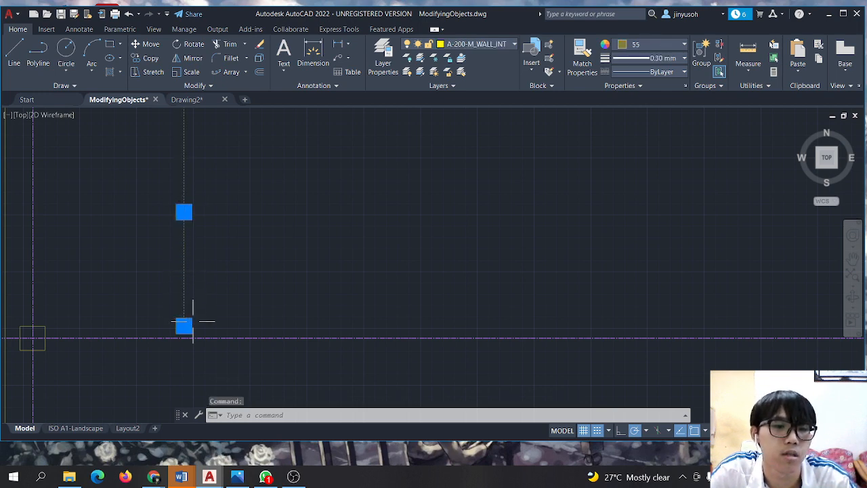
left_click(183, 325)
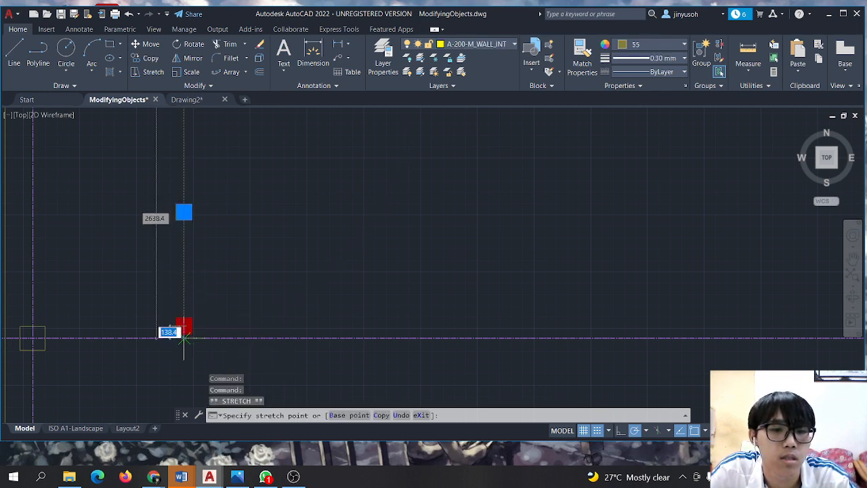
left_click(183, 337)
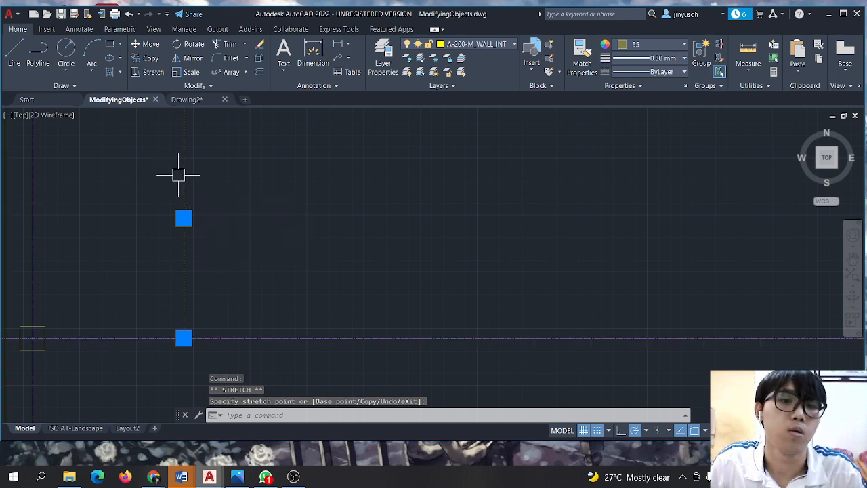
left_click(206, 195)
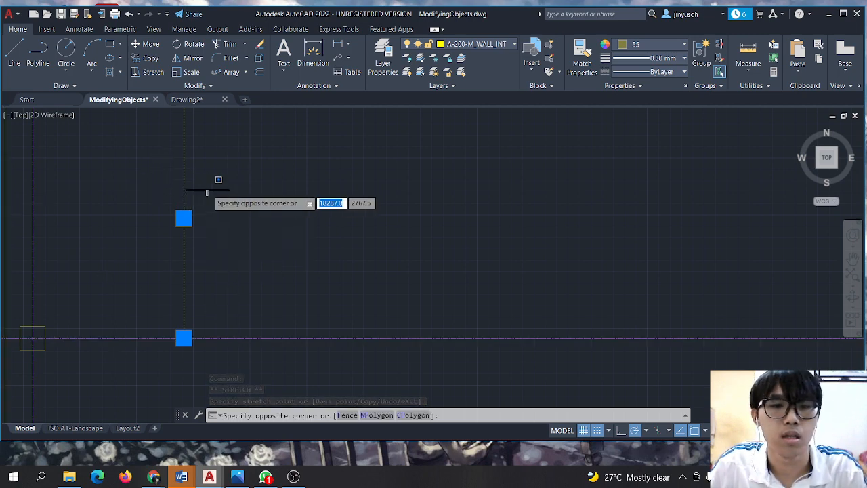
left_click(207, 187)
right_click(212, 188)
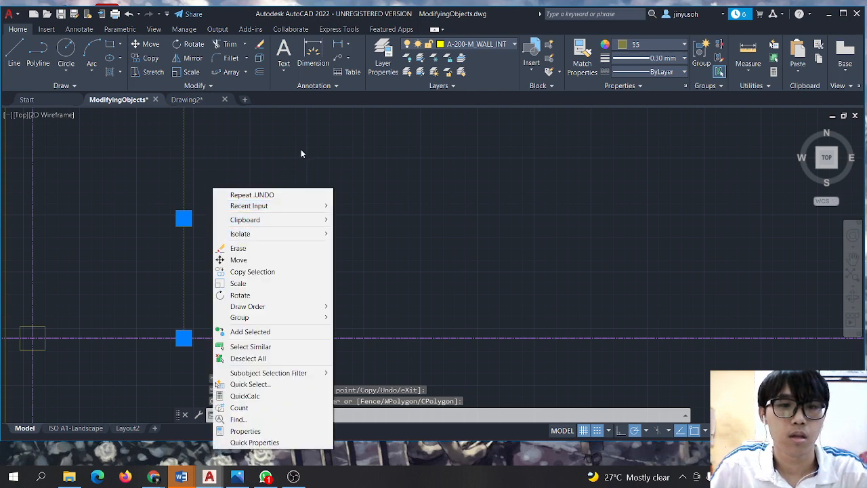
left_click(303, 142)
left_click(223, 172)
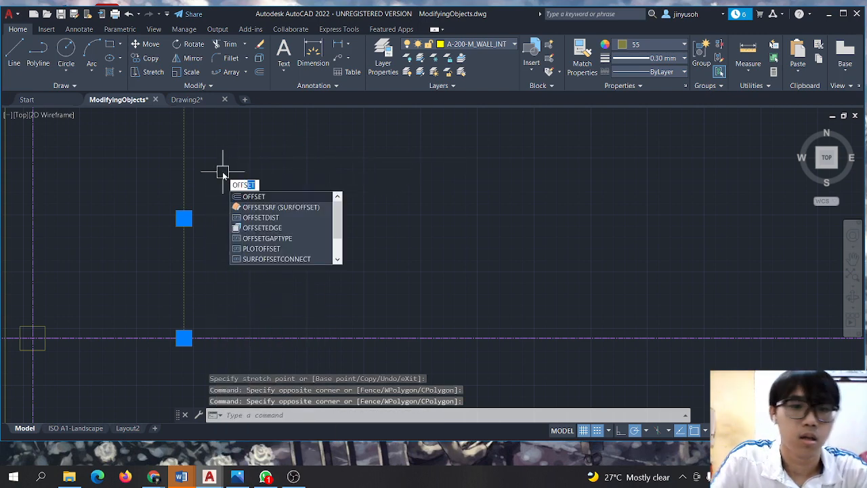
Offset the vertical interior wall line 100 to its right side.
left_click(268, 197)
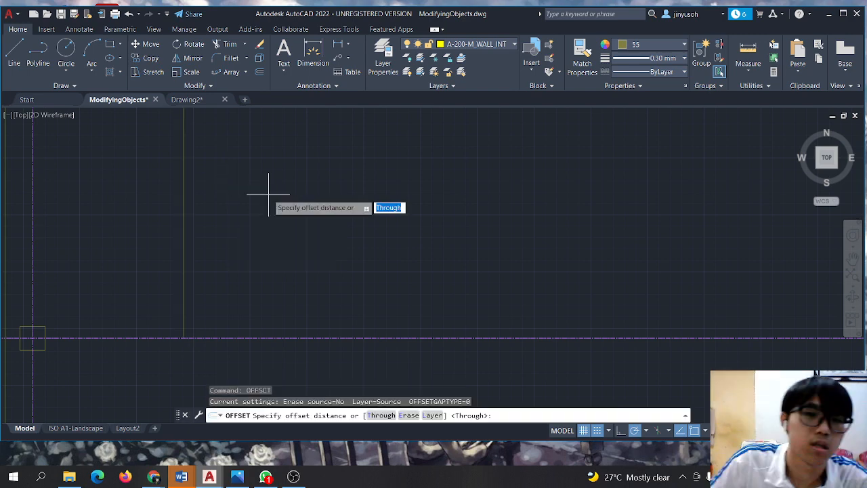
type("100")
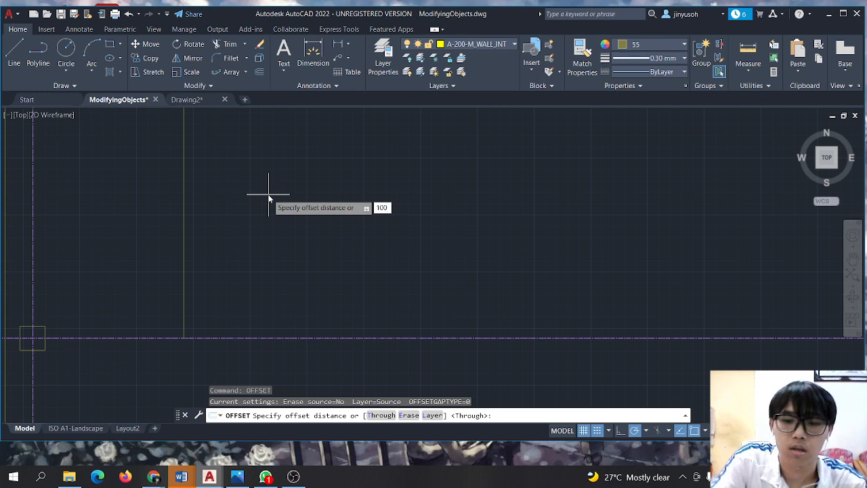
key("Return")
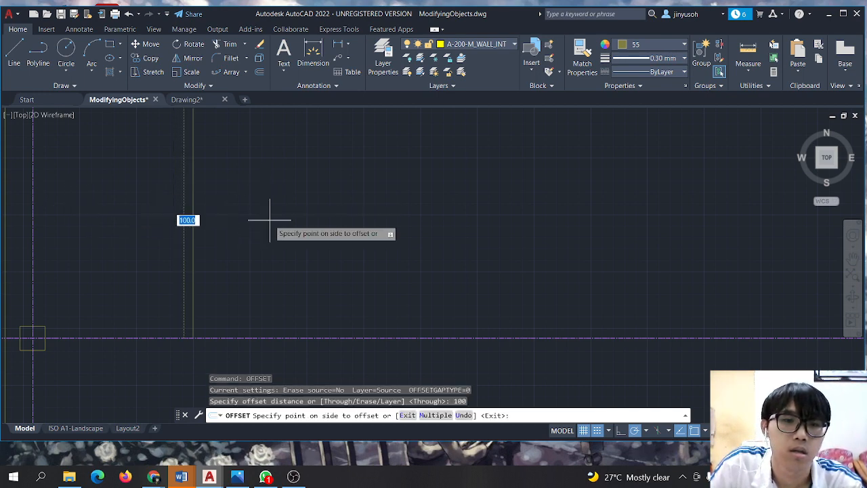
left_click(233, 213)
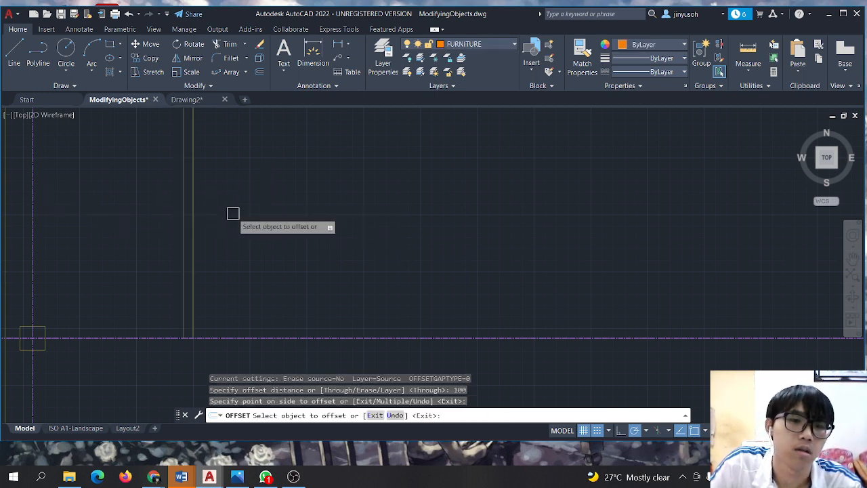
Draw a short horizontal line joining the lower ends of the two interior wall lines on grid line C.
scroll(195, 339, "down", 3)
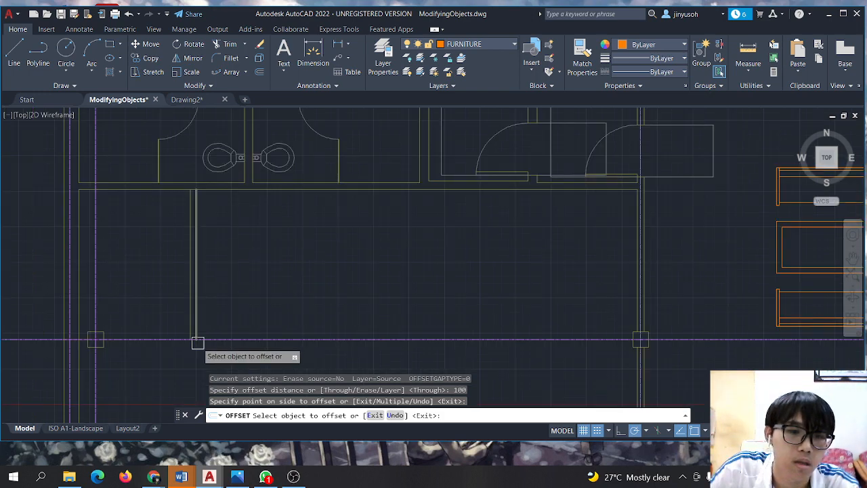
scroll(196, 338, "up", 3)
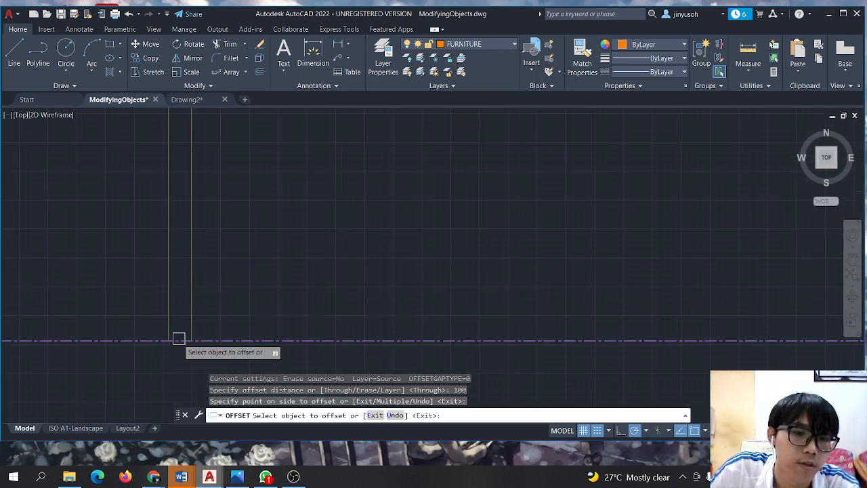
left_click(14, 58)
left_click(169, 340)
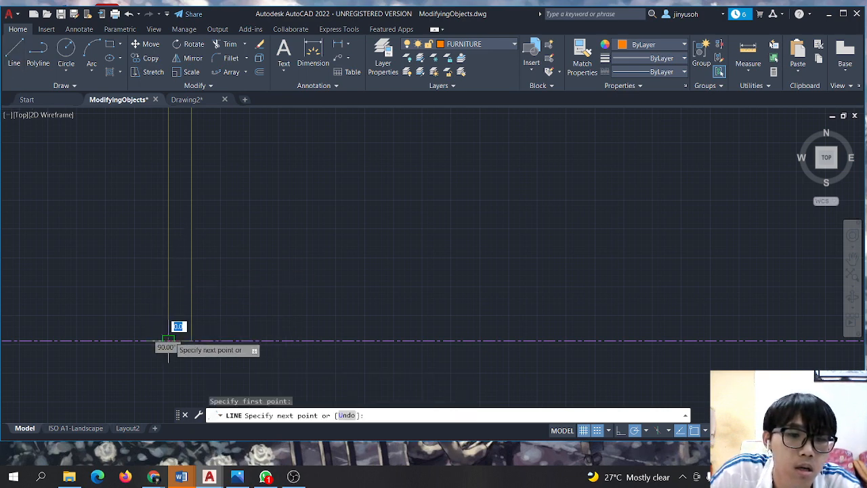
left_click(183, 340)
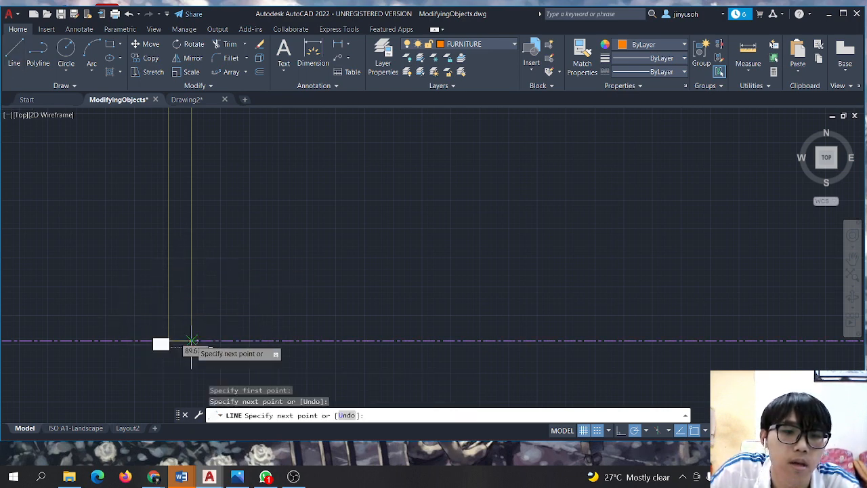
key("Return")
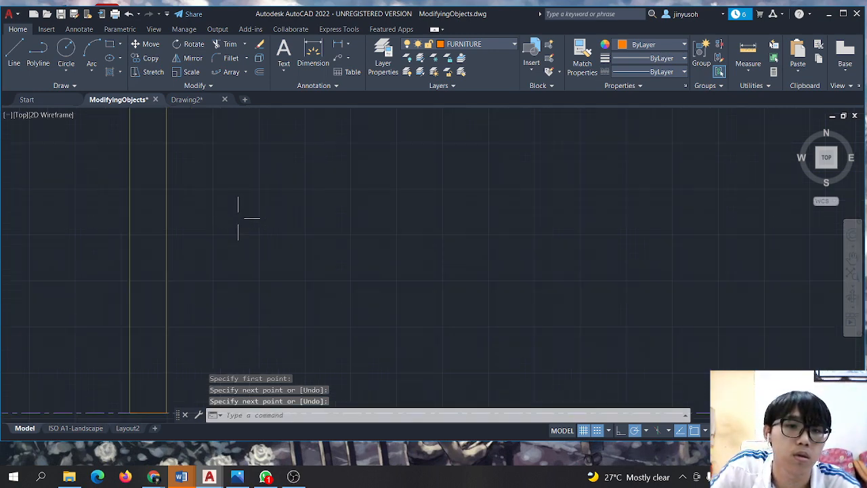
Measure the horizontal distance from the room's upper-left inner corner to the upper end of the left interior wall line.
scroll(245, 223, "down", 3)
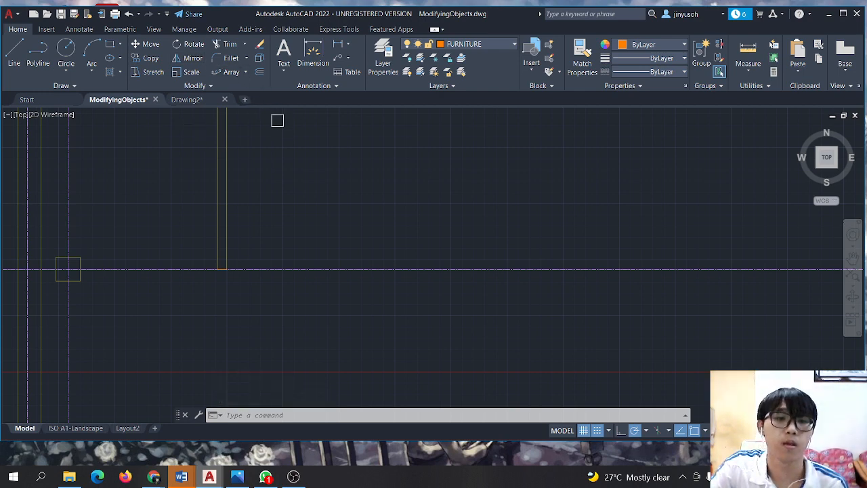
scroll(268, 116, "down", 2)
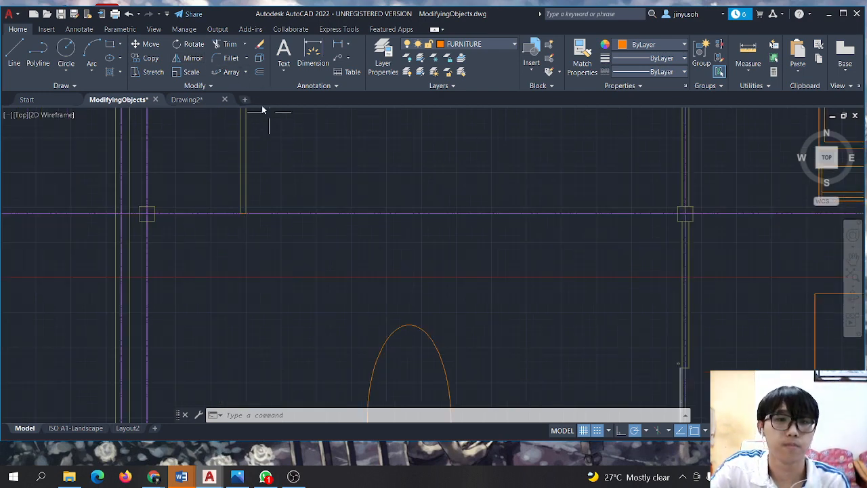
left_click(244, 73)
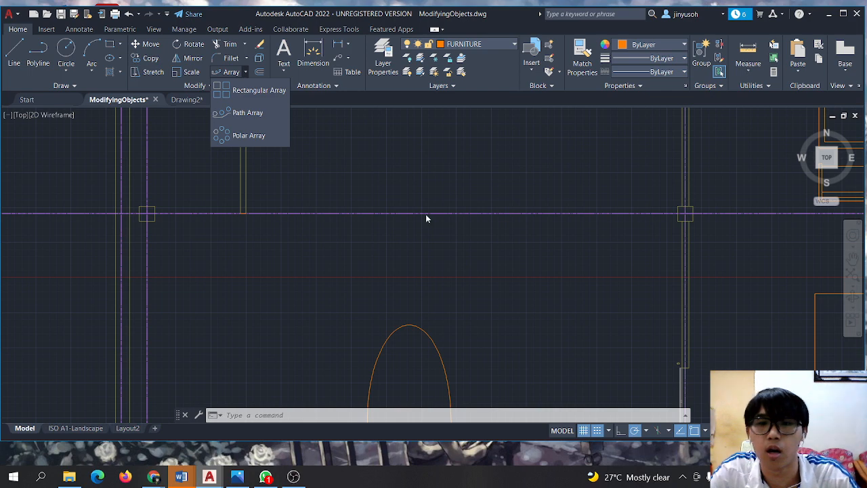
right_click(501, 165)
left_click(525, 249)
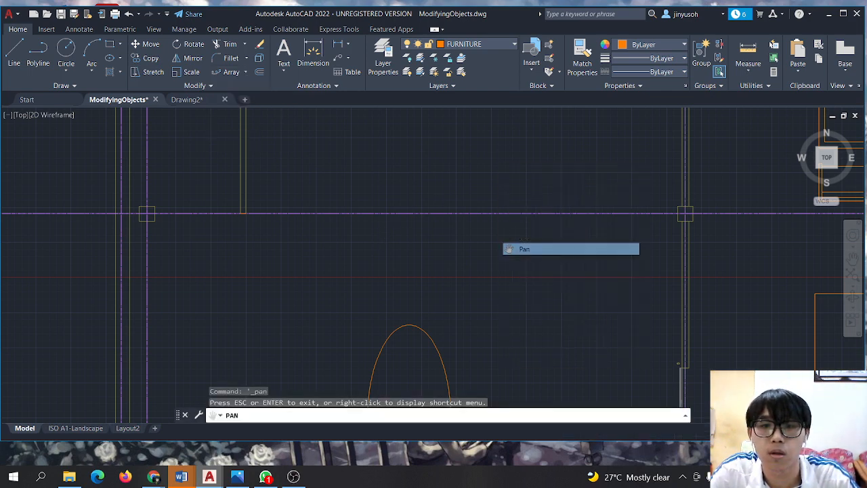
left_click_drag(389, 141, 428, 246)
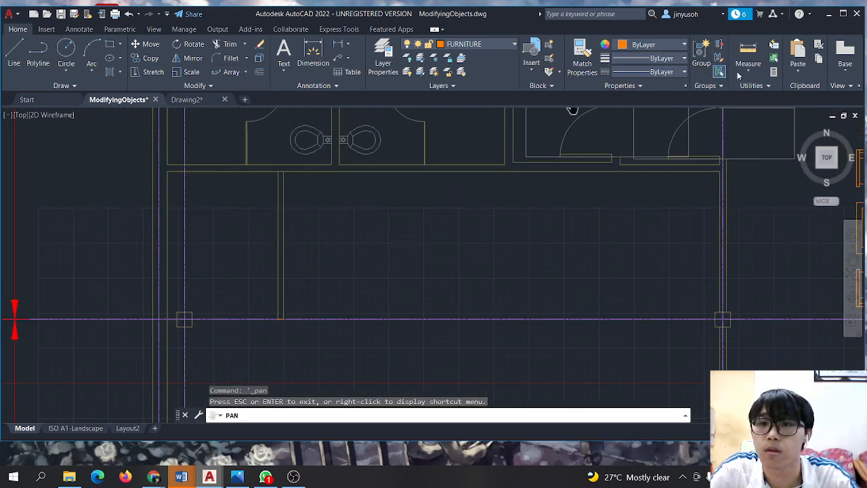
right_click(408, 245)
left_click(421, 251)
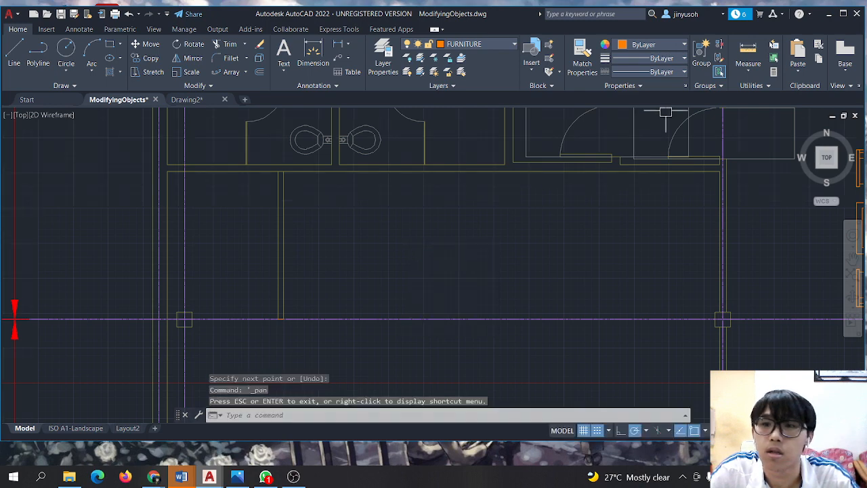
left_click(747, 72)
left_click(754, 113)
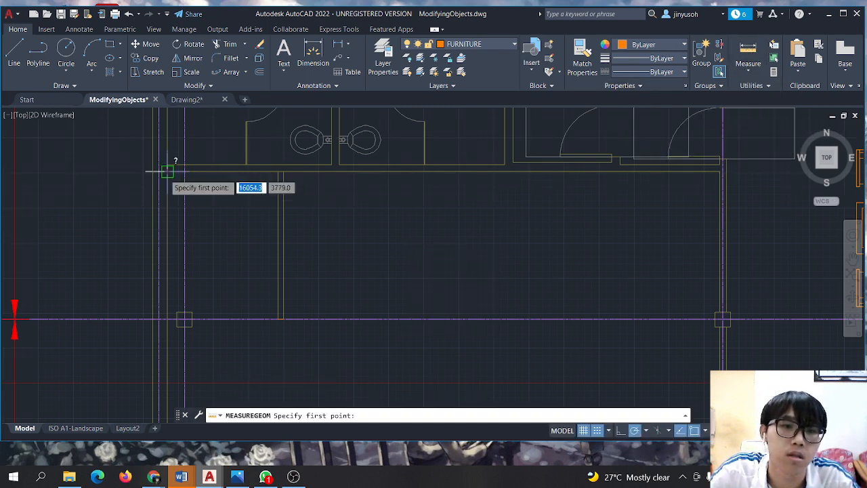
left_click(168, 171)
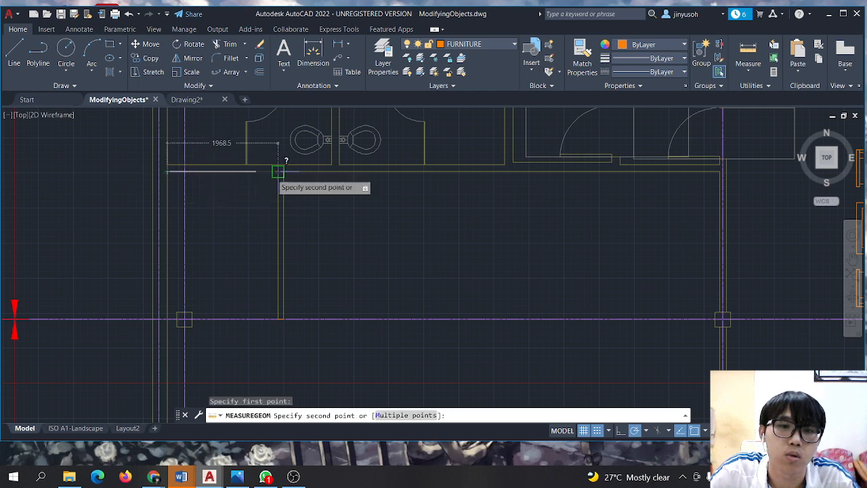
left_click(278, 172)
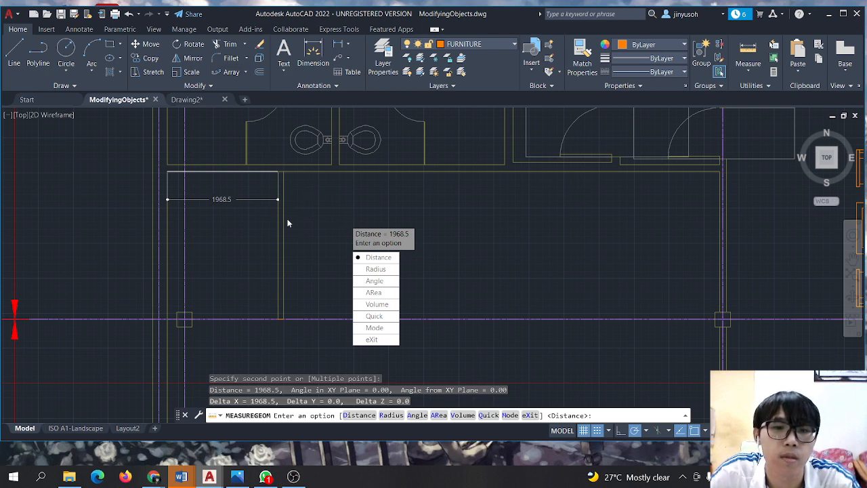
left_click(246, 72)
left_click(237, 89)
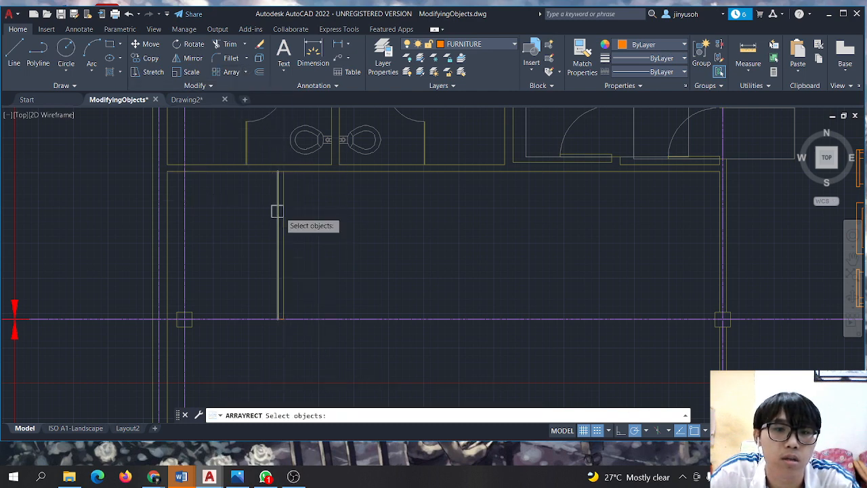
key("Escape")
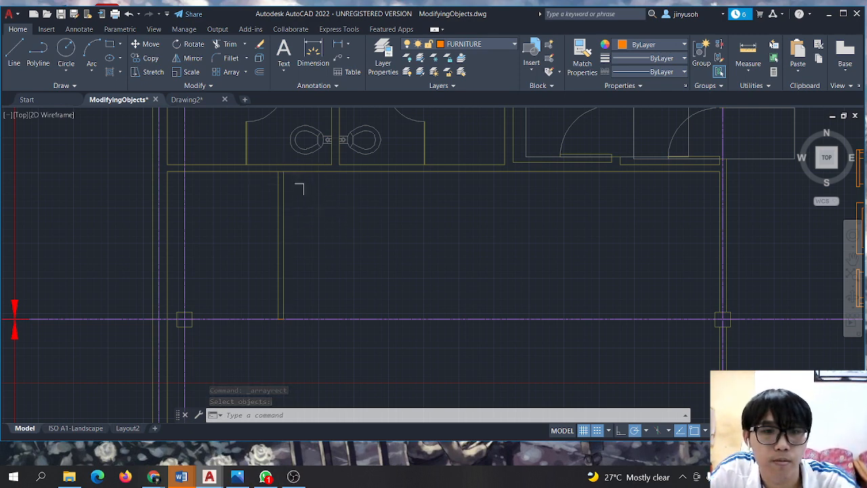
right_click(321, 213)
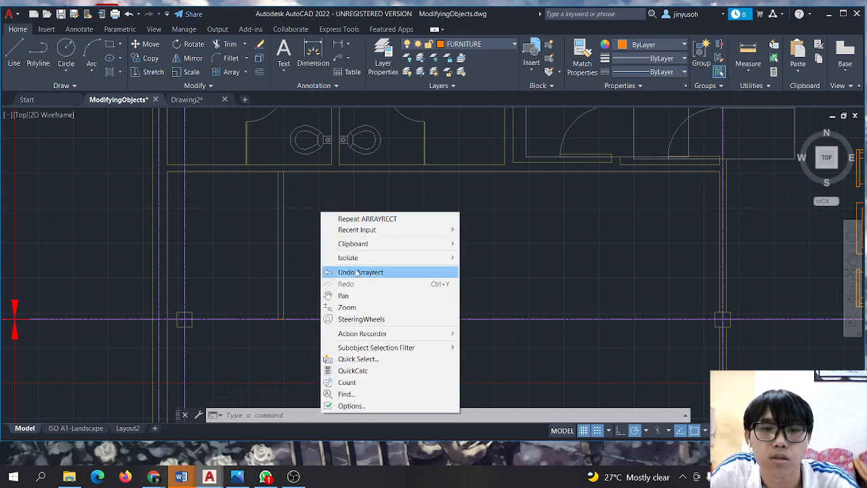
left_click(300, 221)
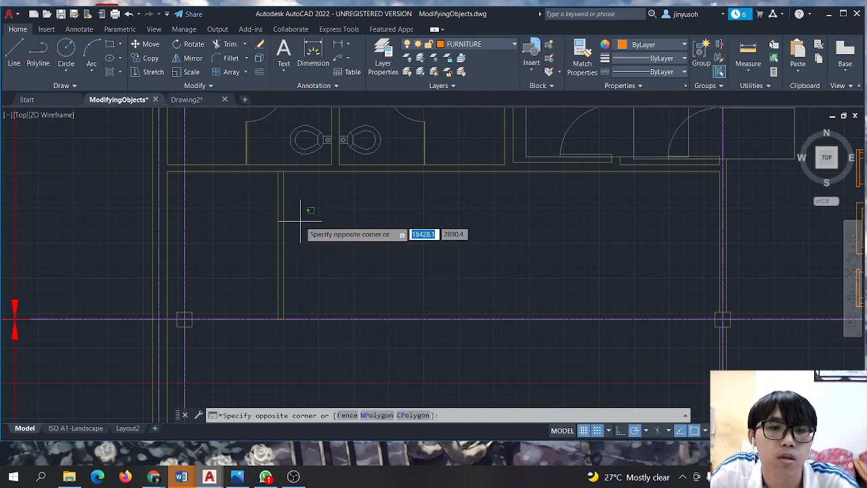
Group the two vertical interior wall lines into one unnamed group.
type("gr")
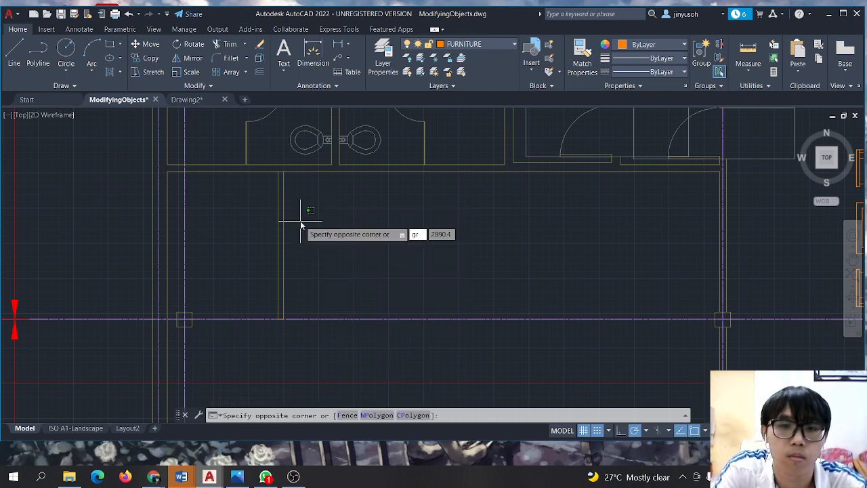
type("oup")
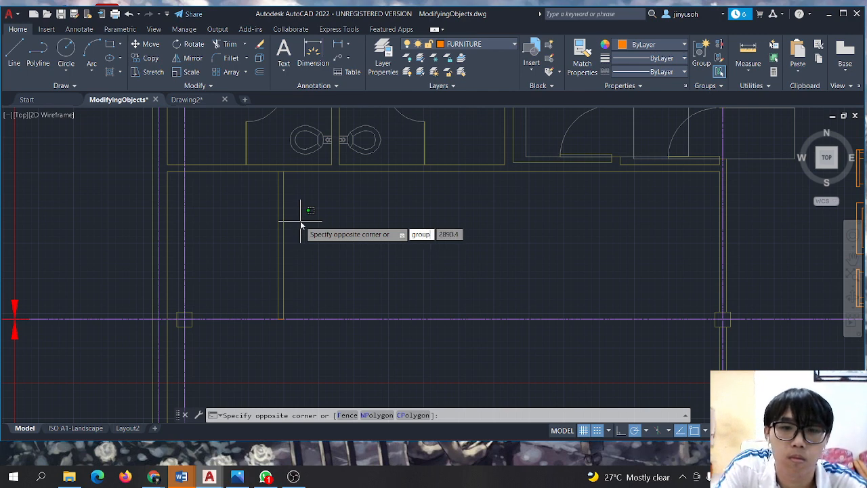
key("Return")
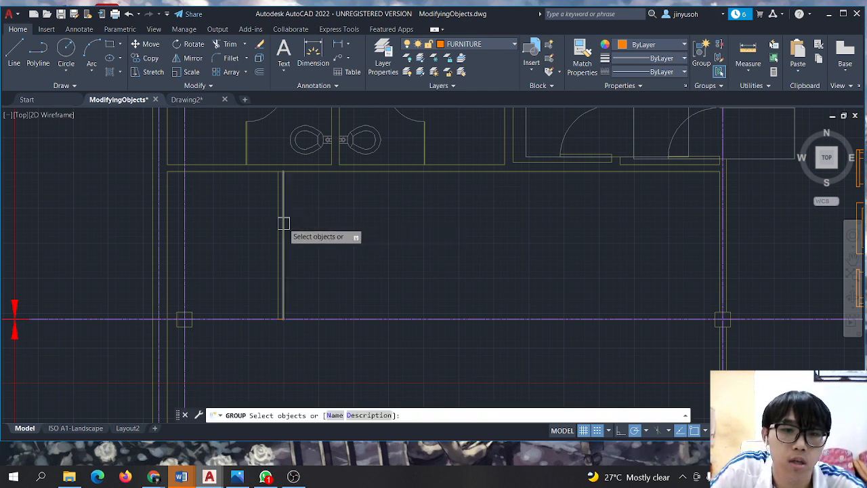
left_click(279, 228)
left_click(283, 230)
scroll(286, 237, "down", 2)
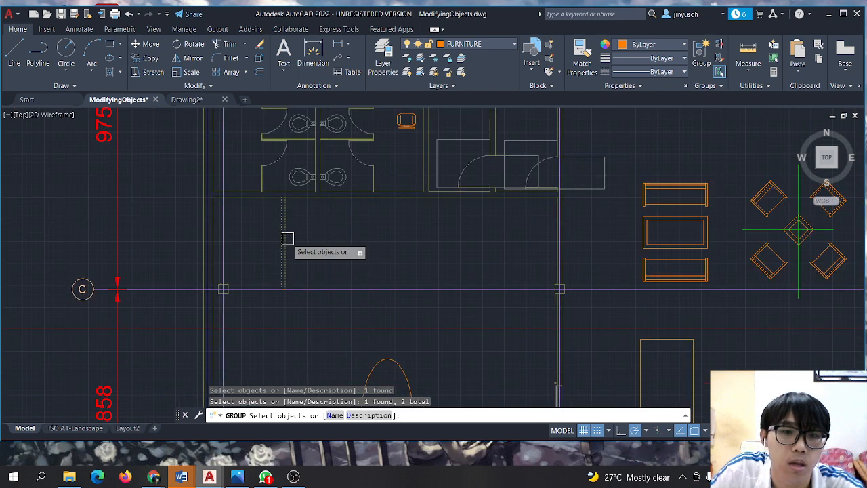
scroll(288, 240, "up", 5)
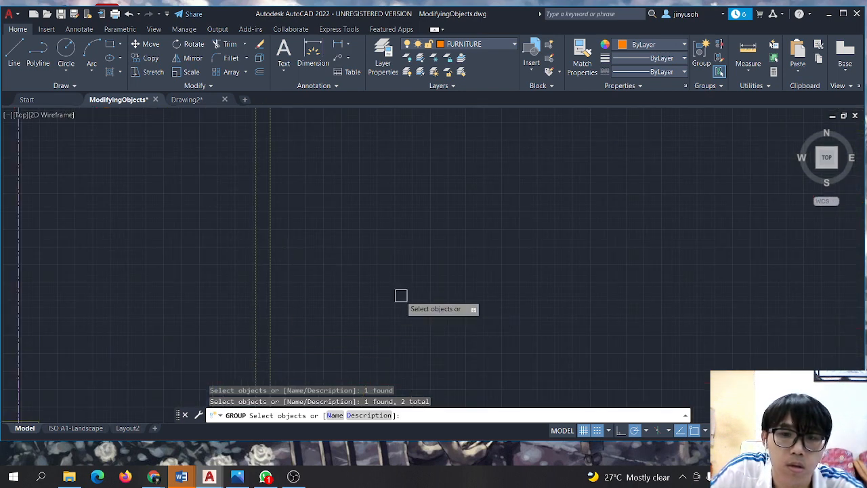
scroll(245, 373, "down", 1)
scroll(261, 366, "down", 1)
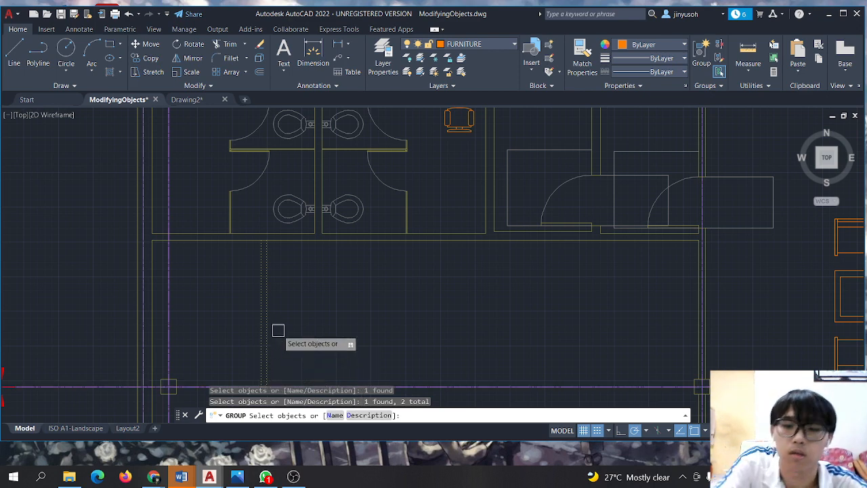
key("Return")
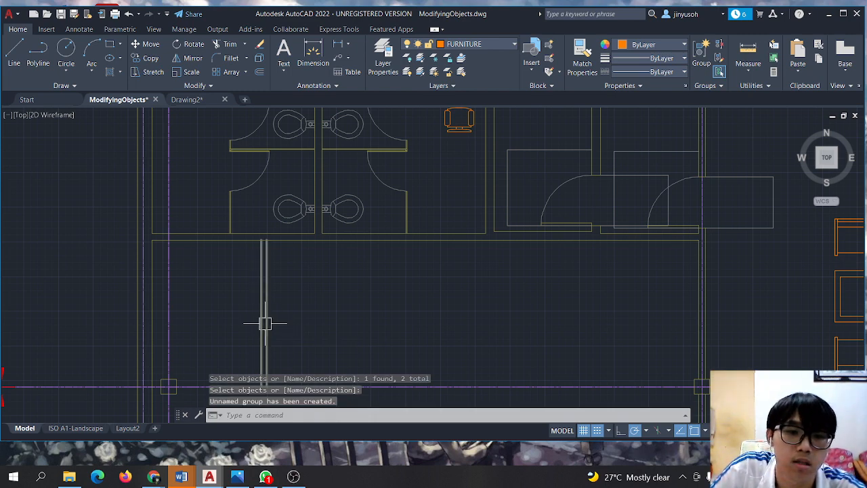
Create a rectangular array of the grouped wall lines with 4 columns spaced 1968.5 apart.
right_click(490, 307)
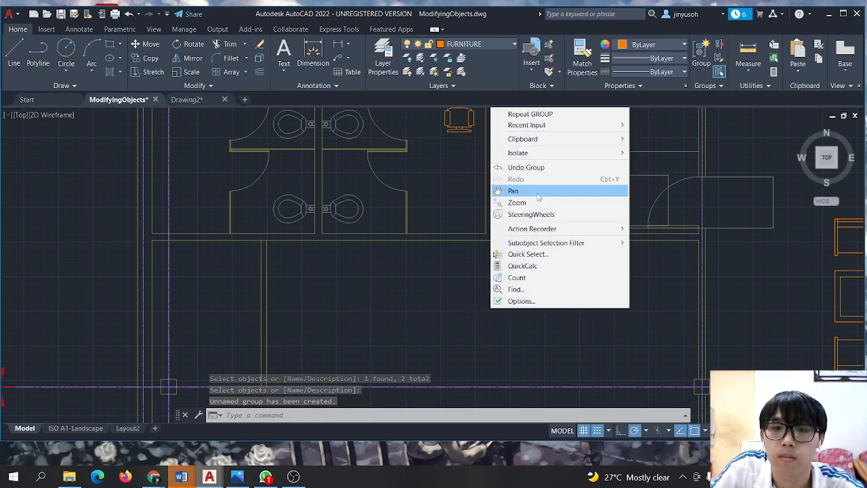
left_click(537, 194)
left_click_drag(361, 316, 377, 260)
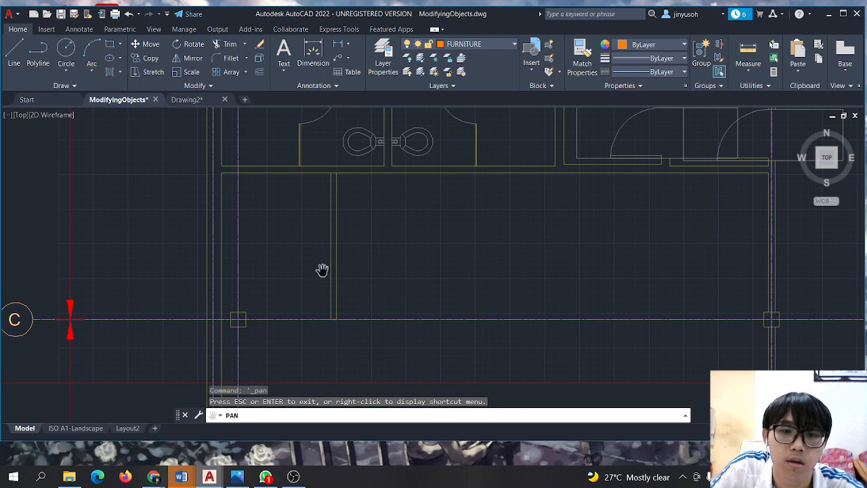
right_click(404, 248)
left_click(411, 255)
left_click(332, 266)
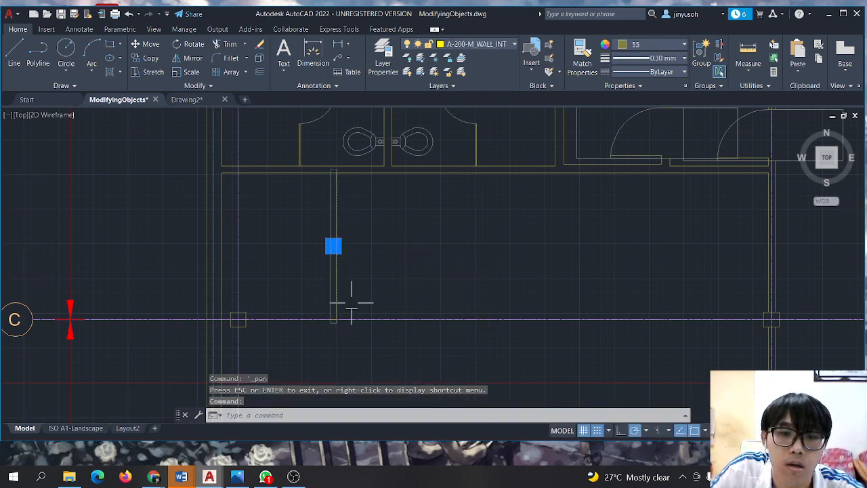
right_click(383, 272)
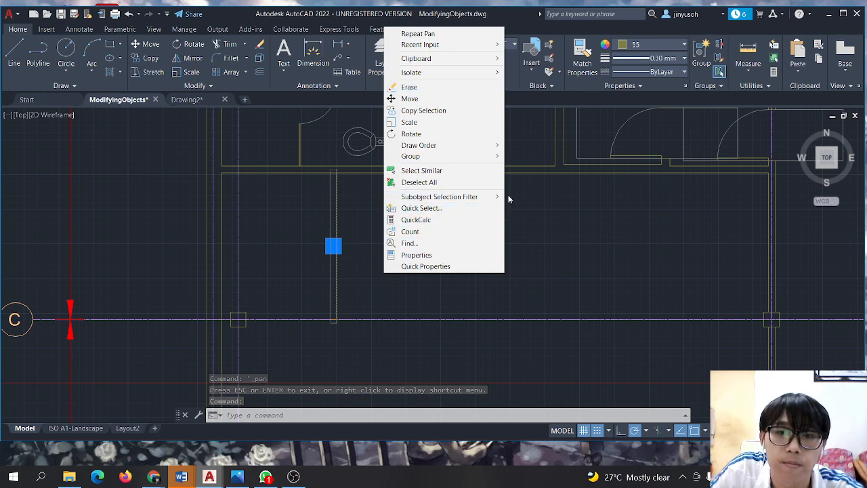
left_click(523, 198)
left_click(400, 278)
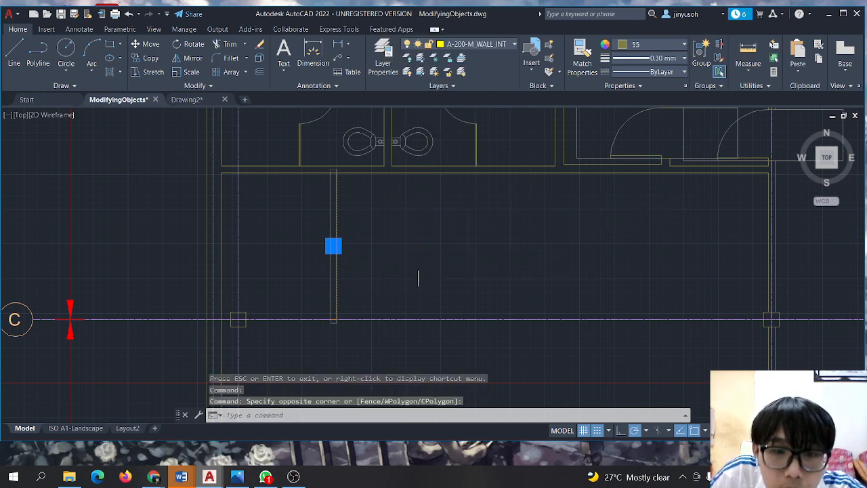
left_click(231, 72)
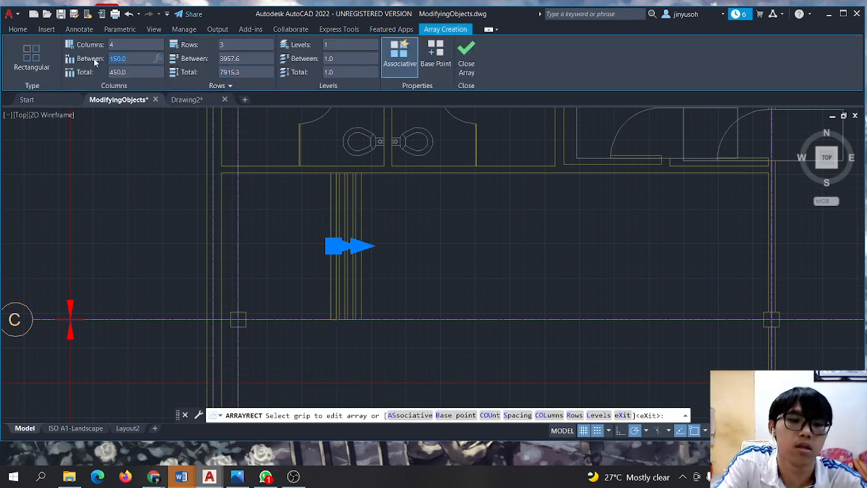
type("1968.5")
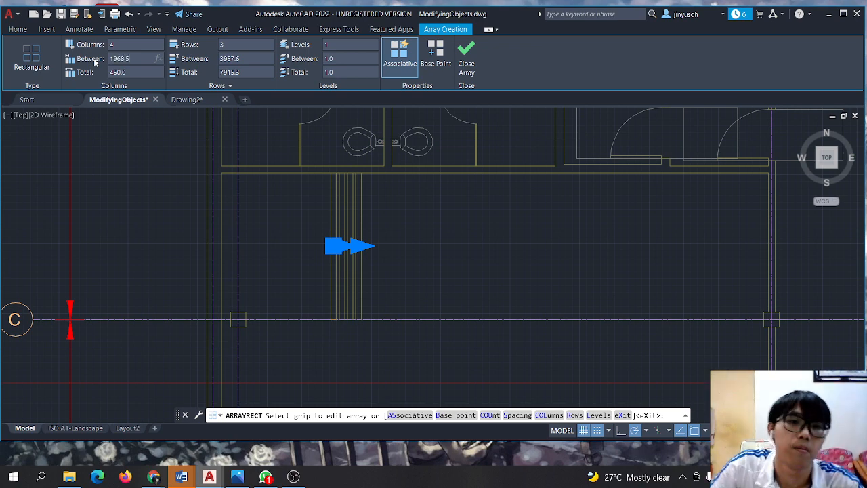
left_click(128, 46)
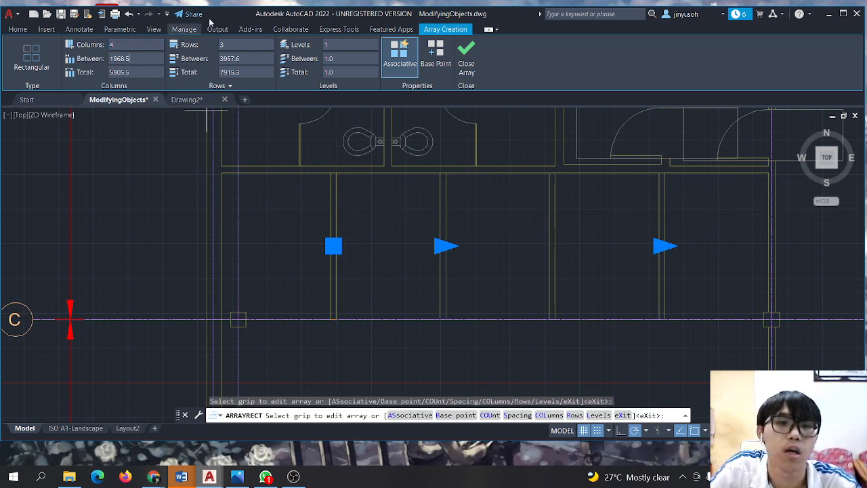
Reduce the wall array to 1 row and end the array command.
type("1")
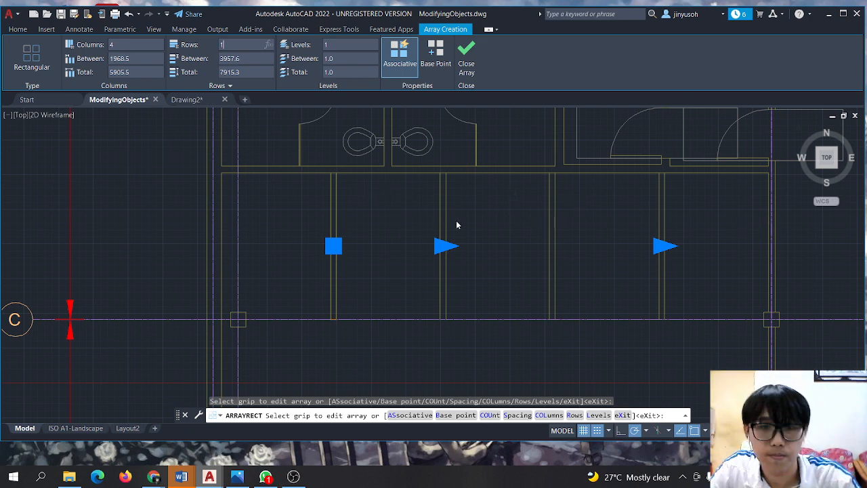
scroll(538, 234, "down", 2)
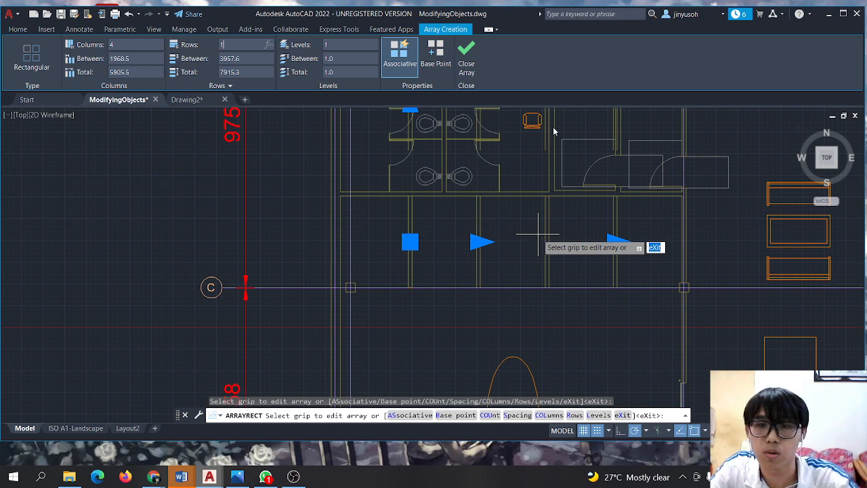
key("Return")
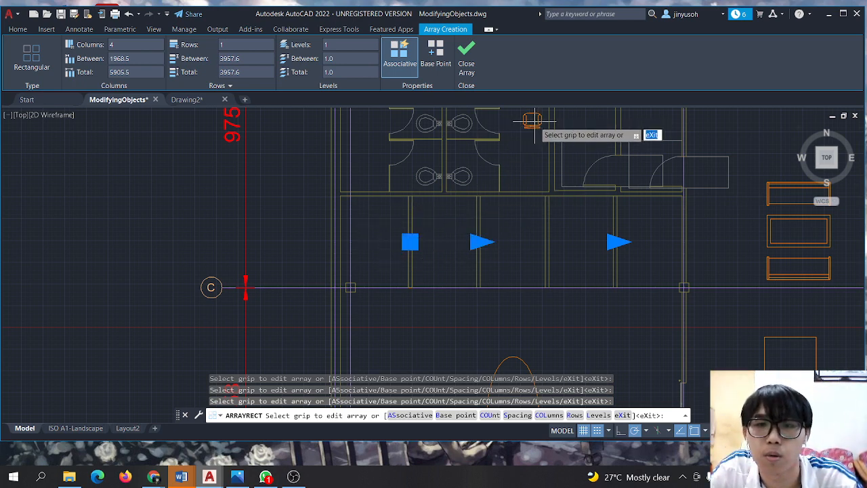
right_click(522, 148)
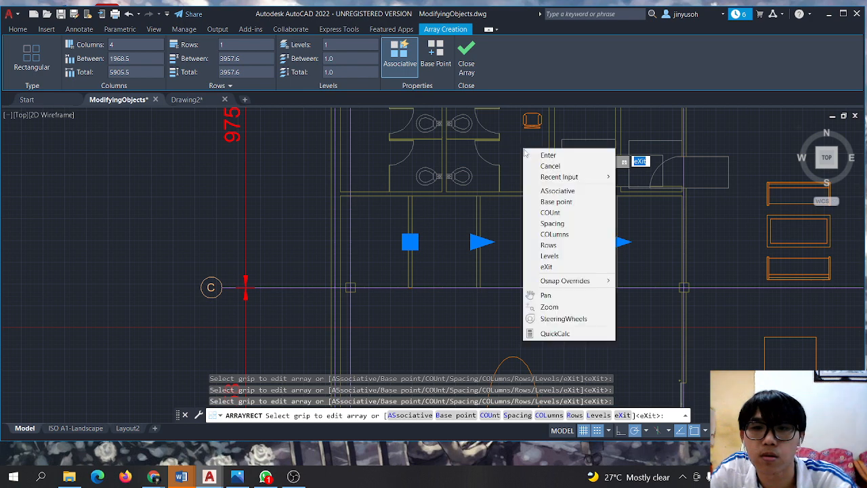
left_click(549, 166)
Move the office chair from the room above into the middle of the first partitioned room on grid line C.
left_click(533, 127)
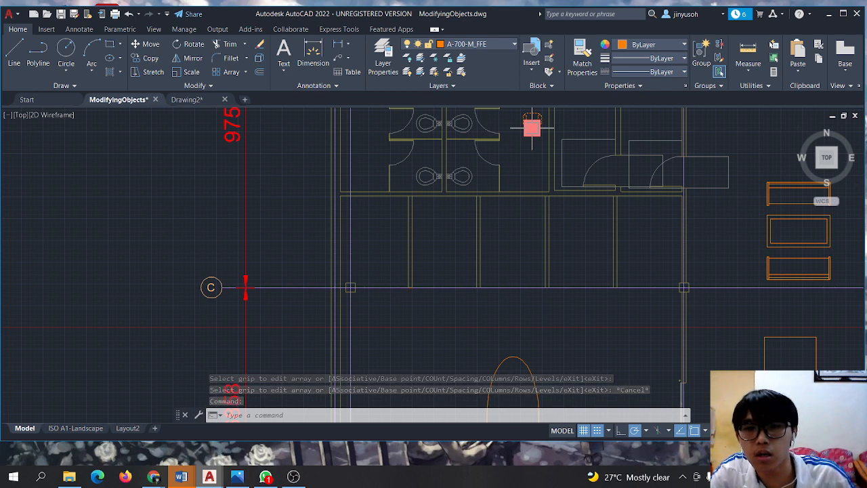
left_click(532, 126)
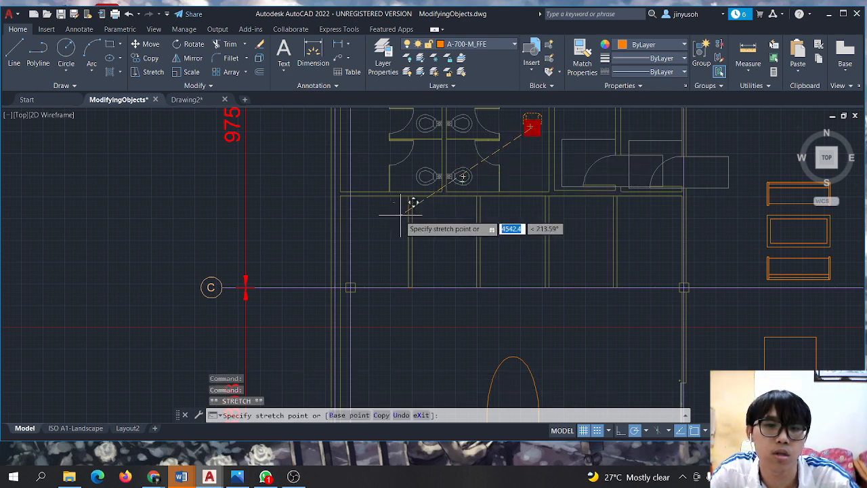
left_click(376, 240)
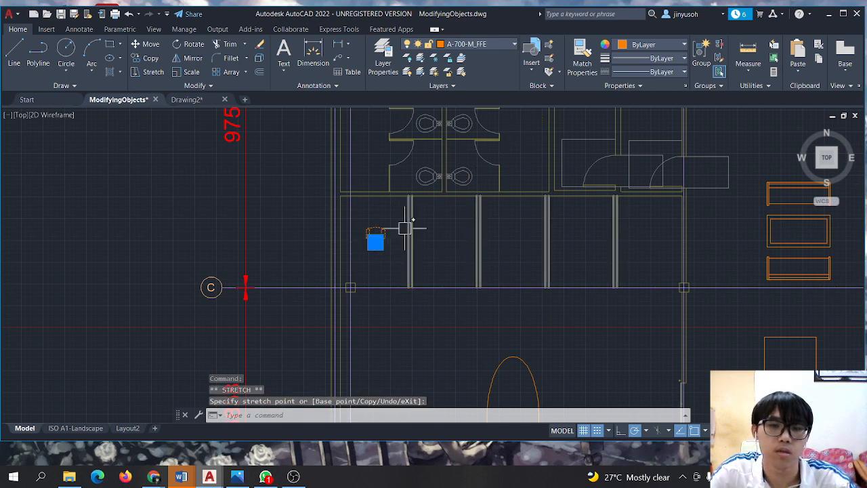
Array the chair rectangularly across the partitioned rooms with 1 row and 5 columns spaced 1968.5 apart.
scroll(406, 225, "up", 2)
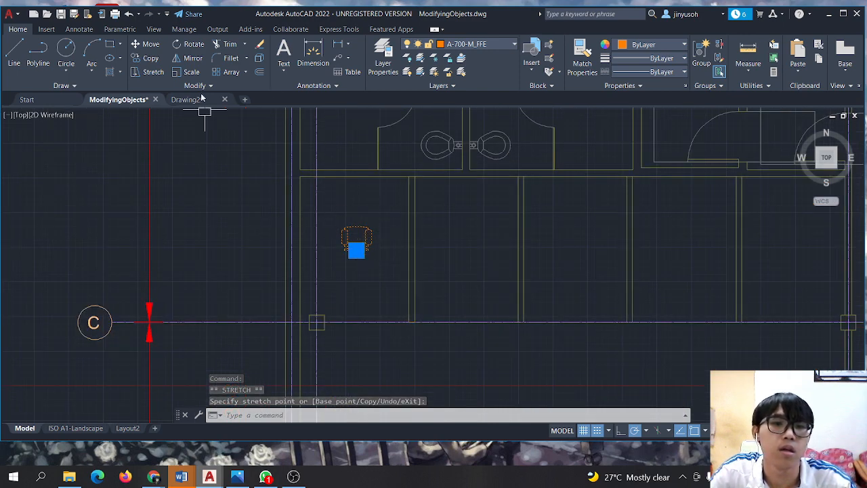
left_click(242, 72)
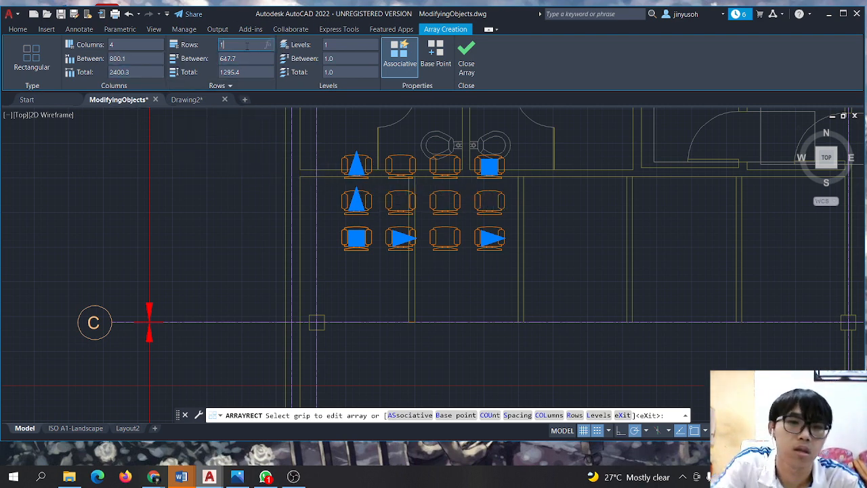
key("Return")
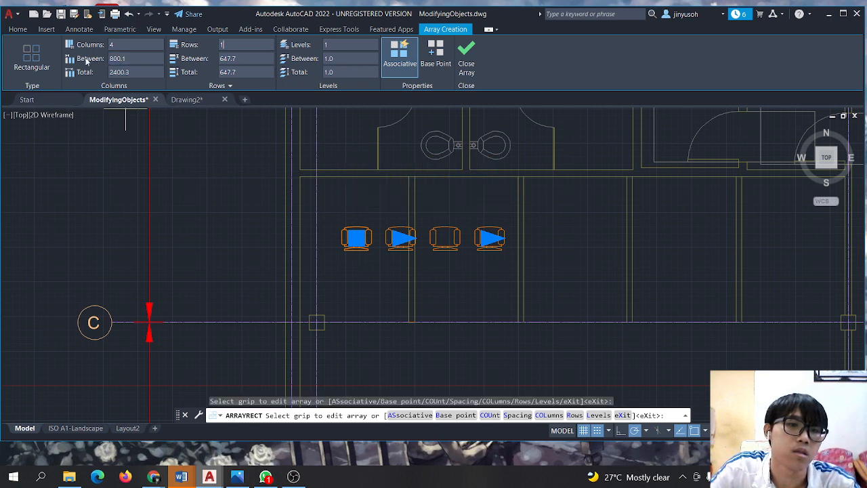
left_click(134, 59)
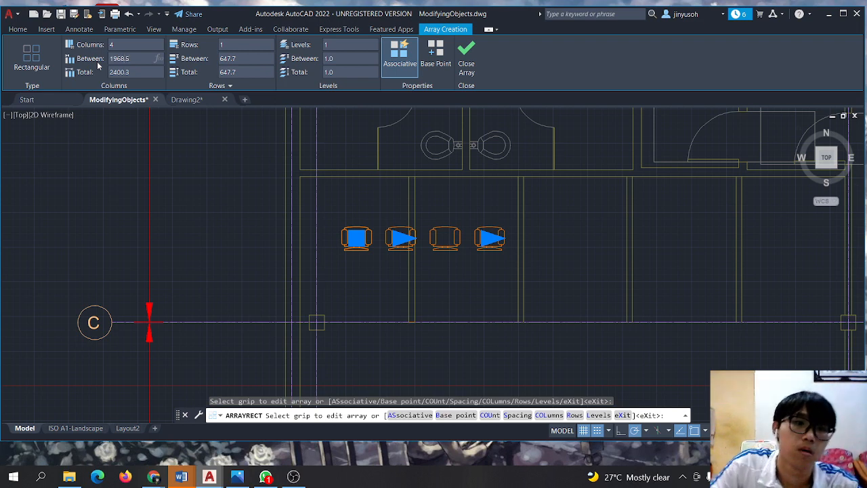
type("1968.5")
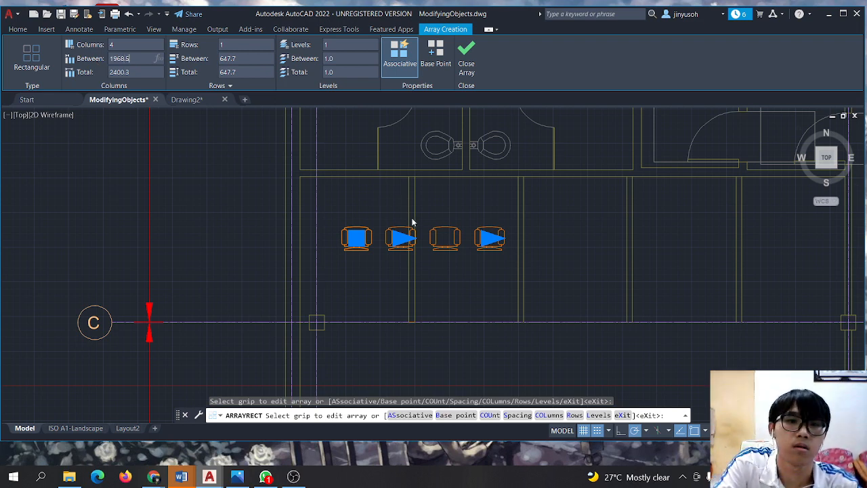
key("Return")
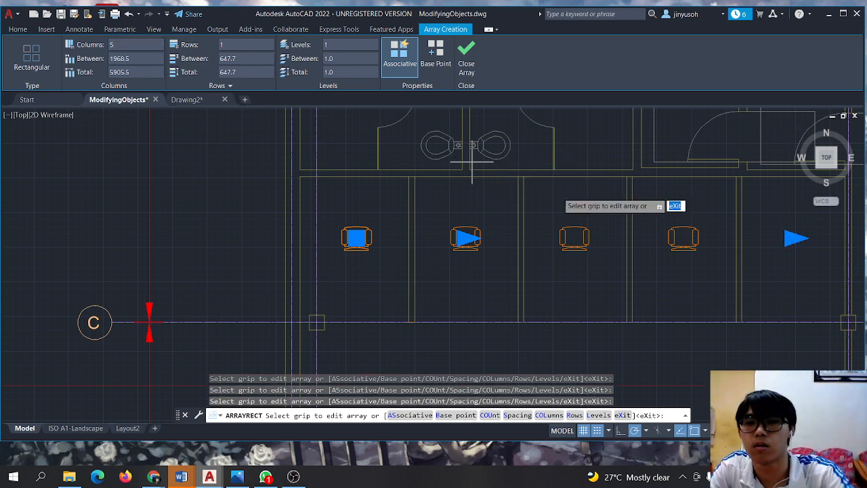
Show the available array types and accept the chair array.
scroll(772, 259, "down", 1)
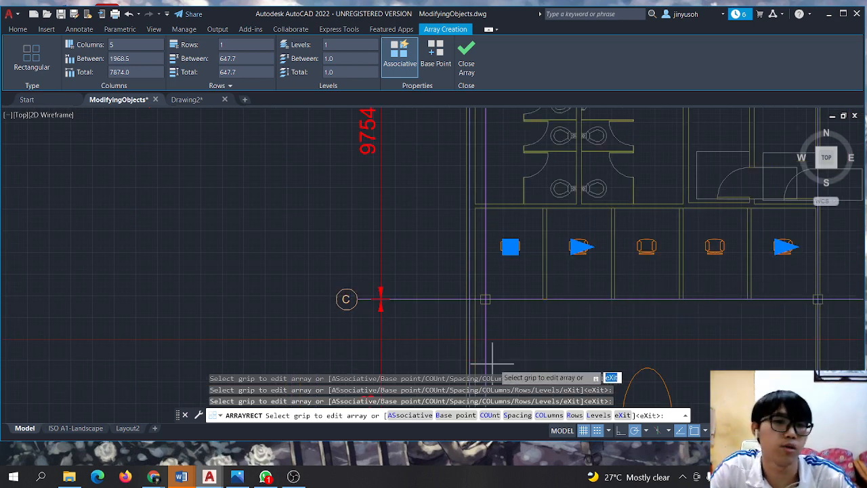
right_click(697, 342)
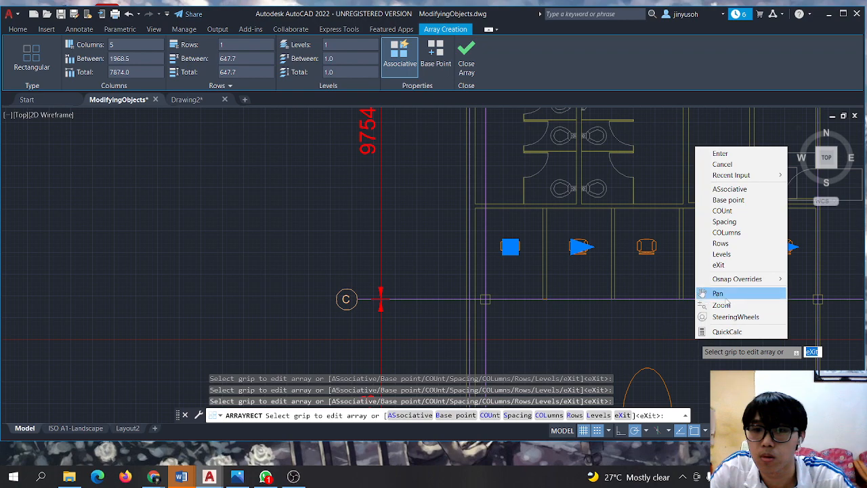
left_click(708, 294)
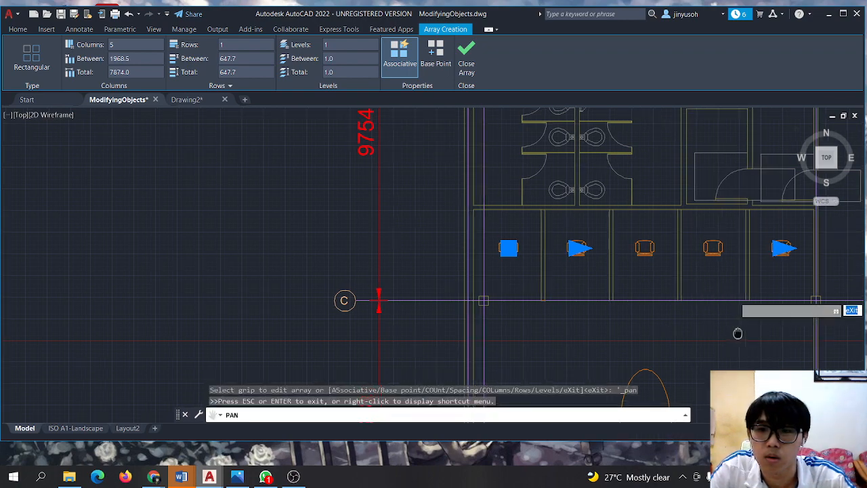
mouse_move(735, 331)
left_mouse_down()
mouse_move(401, 343)
mouse_move(368, 254)
left_mouse_up()
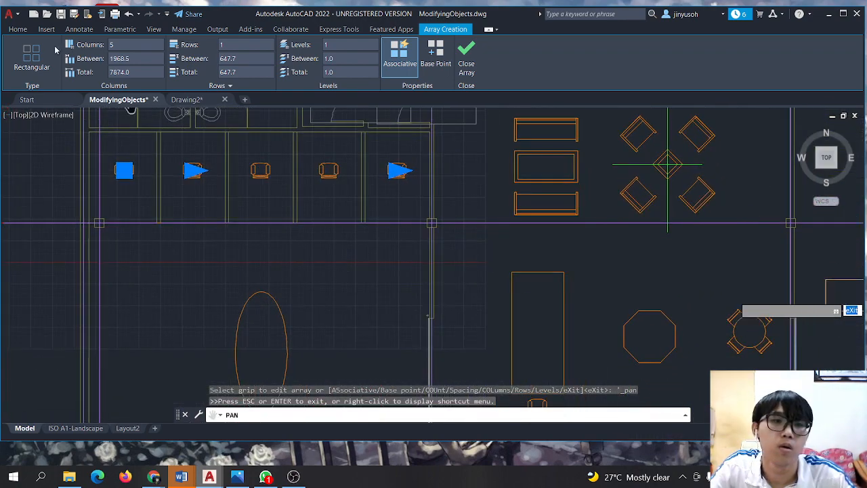
left_click(19, 29)
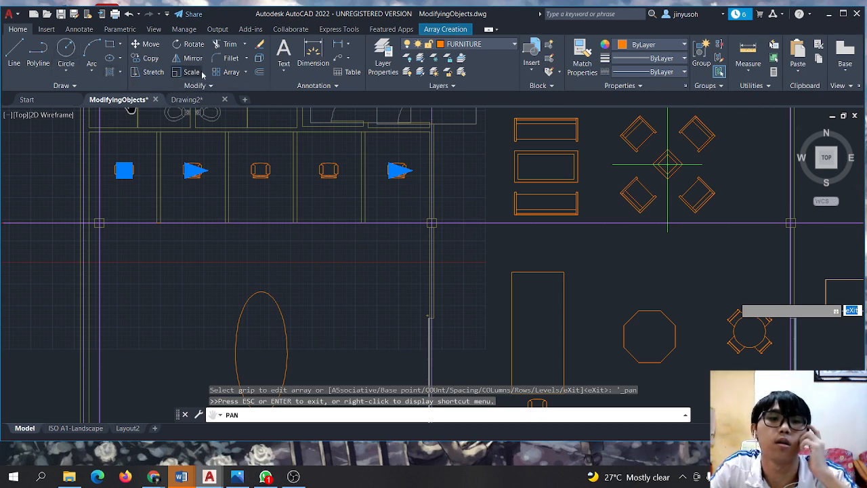
left_click(245, 73)
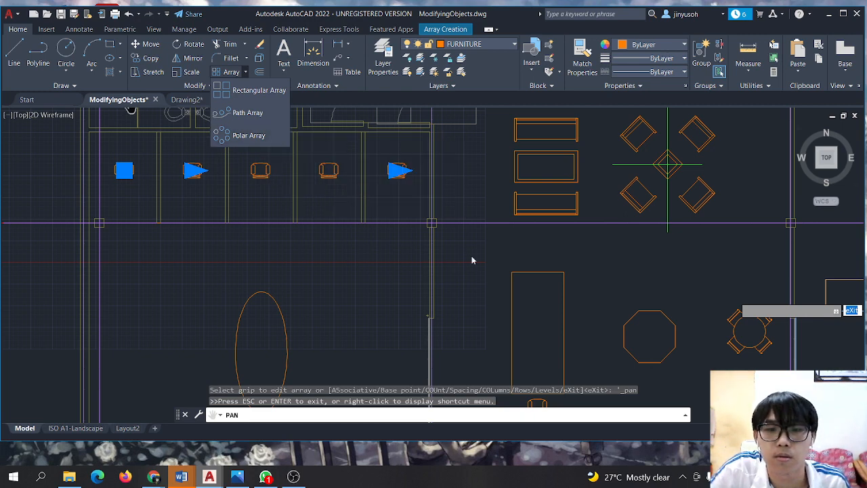
left_click_drag(466, 251, 423, 164)
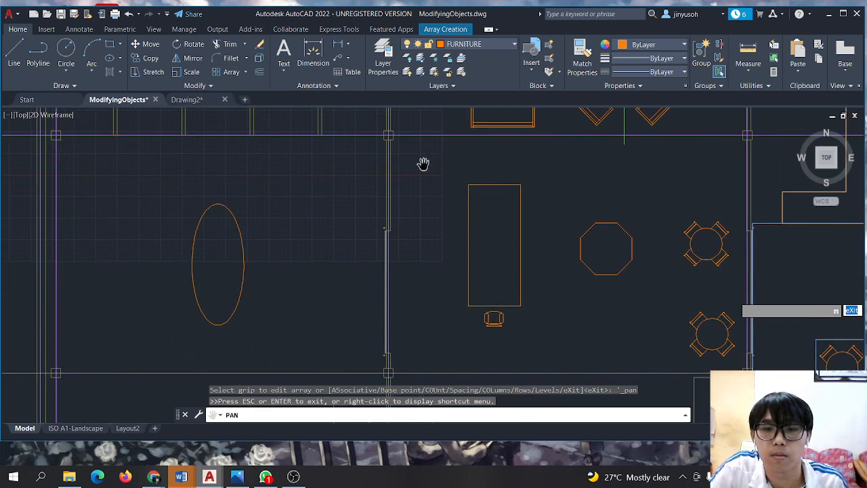
right_click(496, 319)
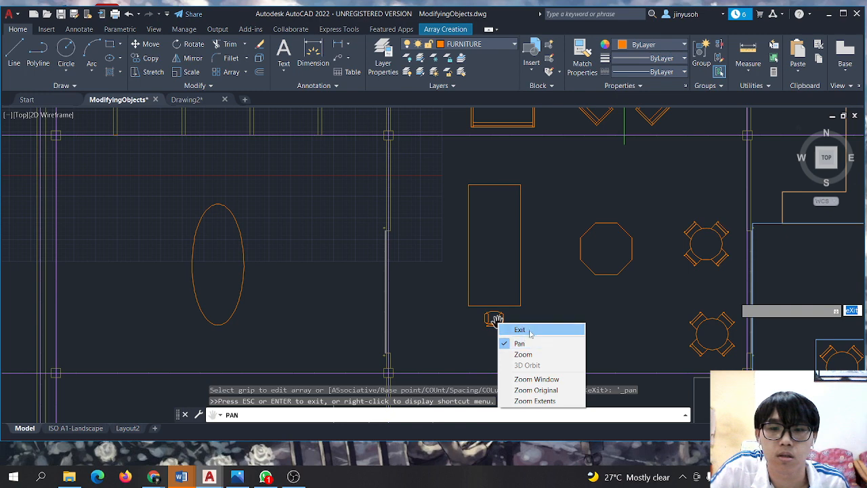
left_click(520, 329)
right_click(496, 319)
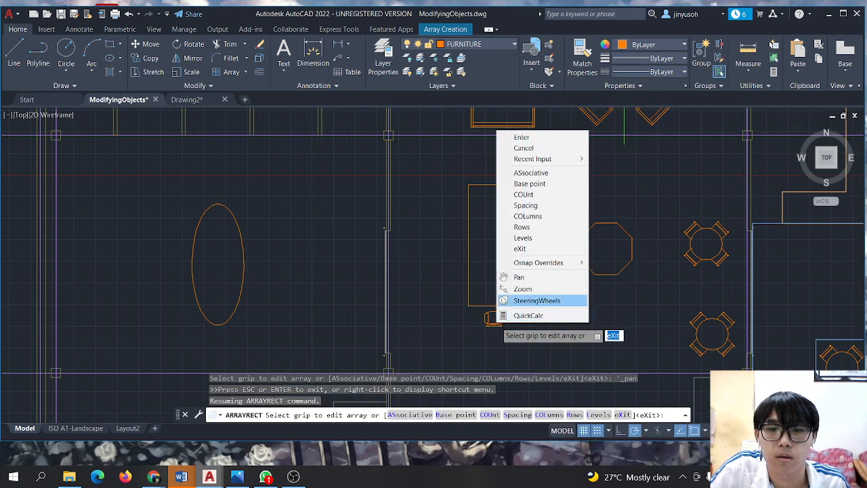
left_click(522, 137)
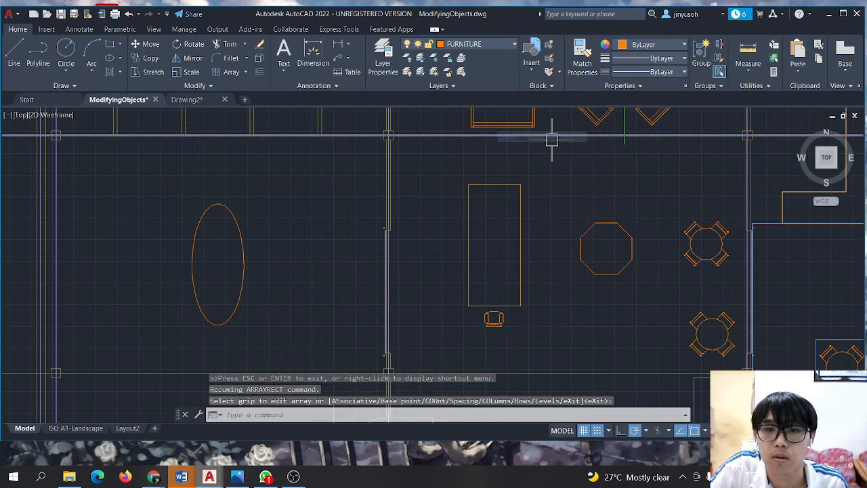
Copy the chair below the rectangular table to the upper side of the octagonal table.
right_click(545, 298)
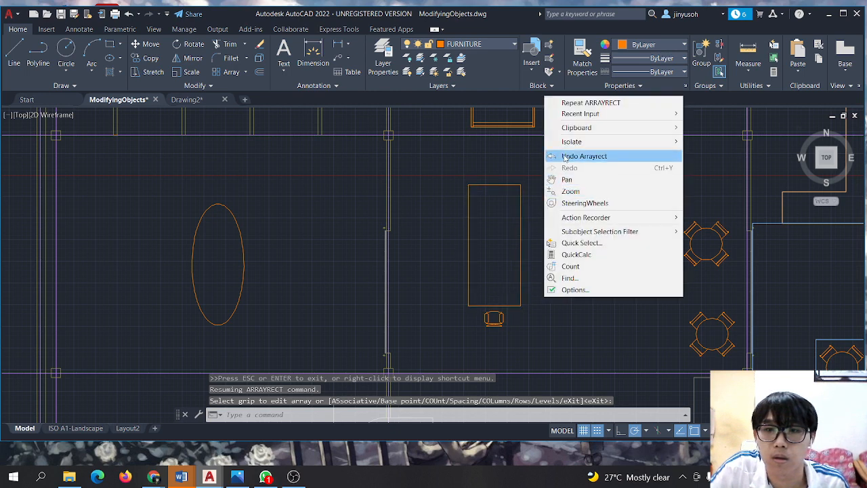
left_click(497, 324)
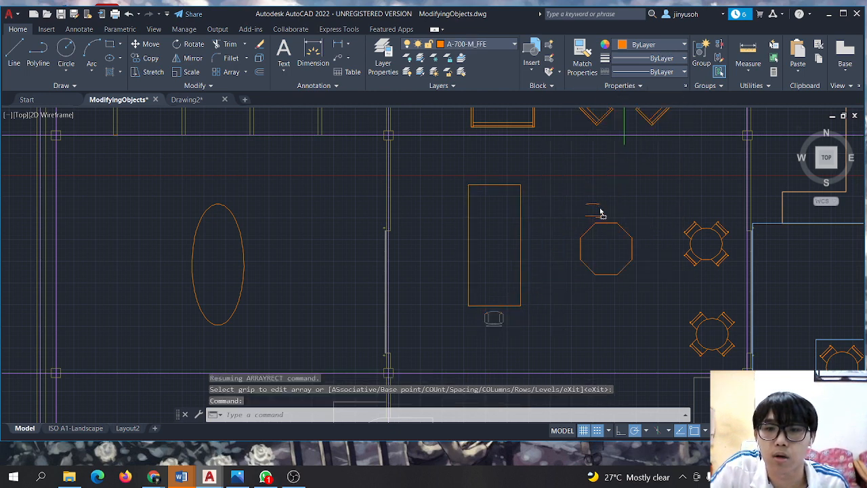
left_click_drag(600, 209, 607, 209)
right_click_drag(609, 213, 609, 211)
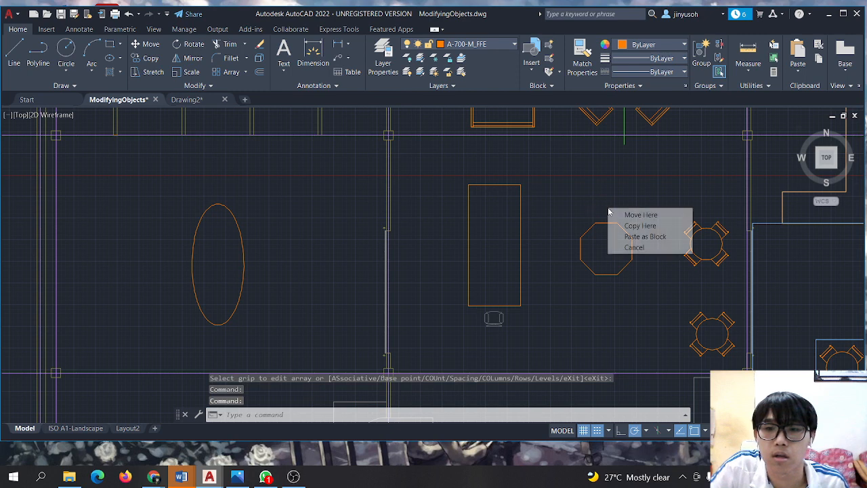
left_click(639, 226)
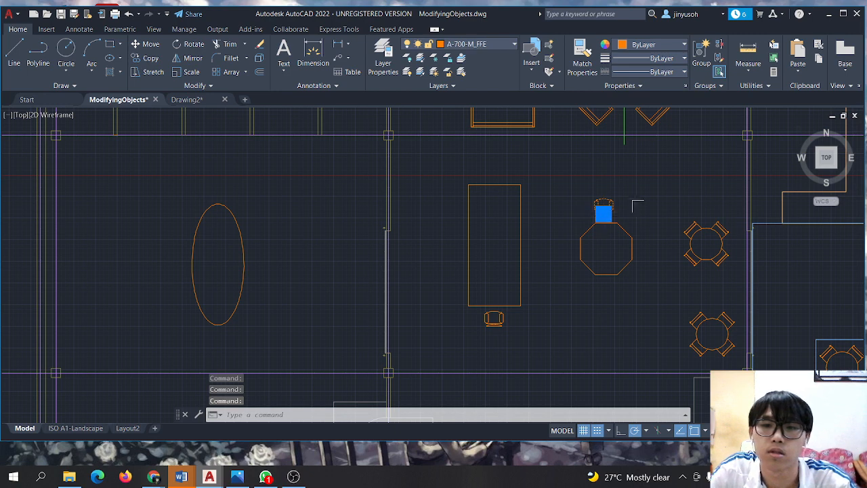
Create a polar array of the chair around the octagonal table's center, with 6 items filling 360 degrees.
left_click(245, 72)
left_click(251, 134)
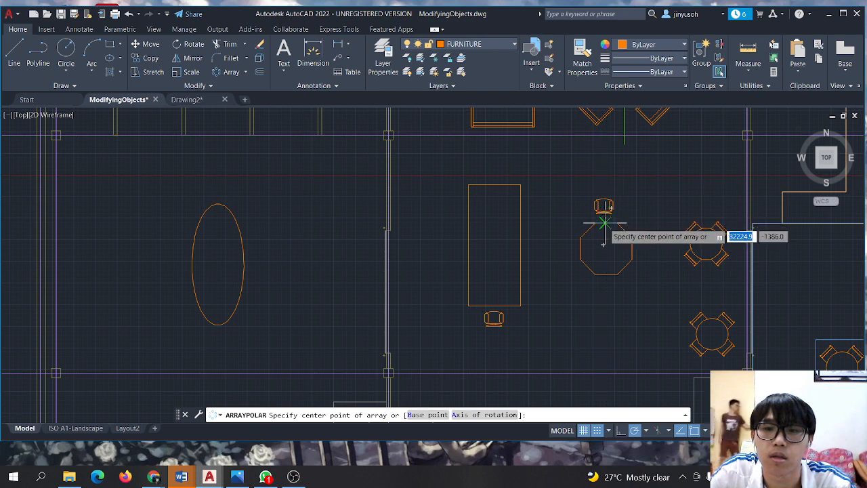
left_click(603, 245)
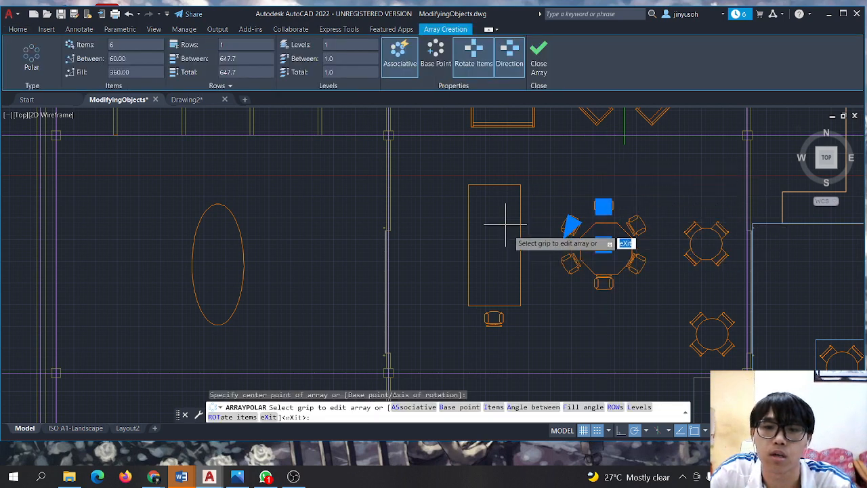
Turn off item rotation and reverse the direction of the polar chair array, and leave array editing.
left_click(432, 62)
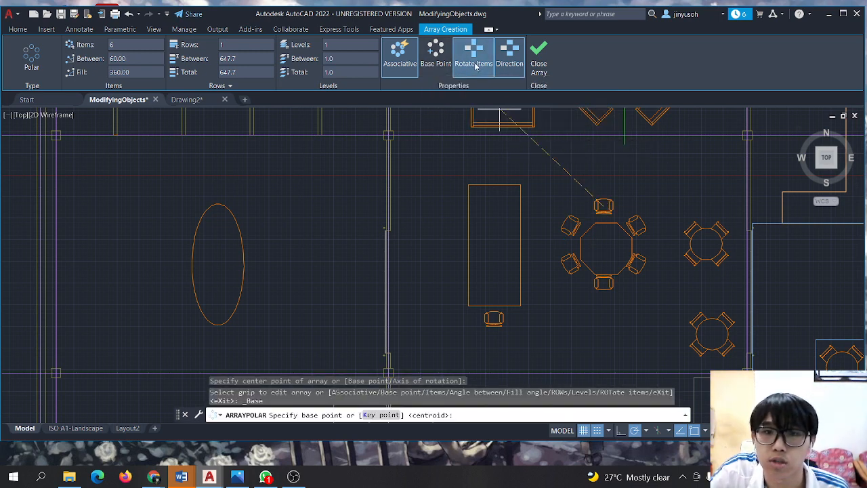
left_click(474, 64)
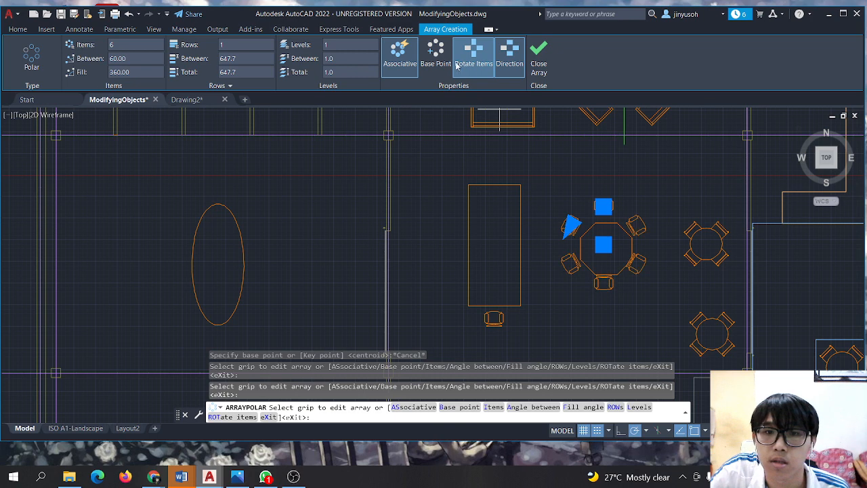
left_click(436, 62)
left_click(477, 63)
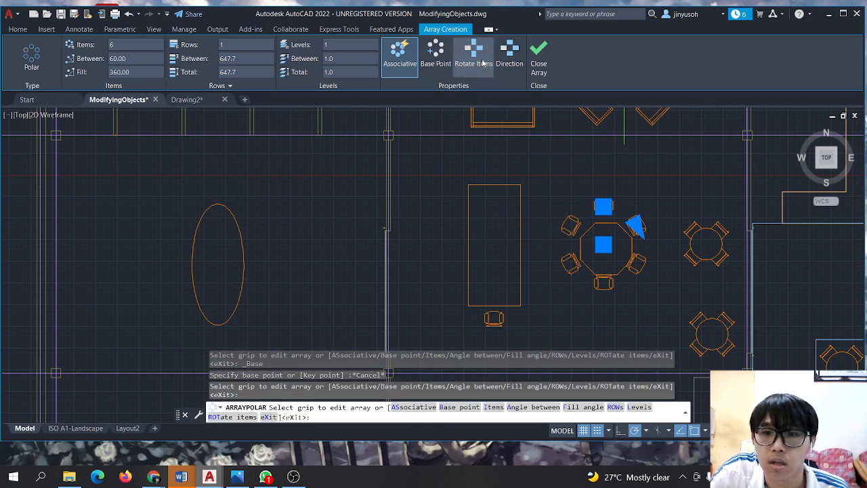
left_click(483, 63)
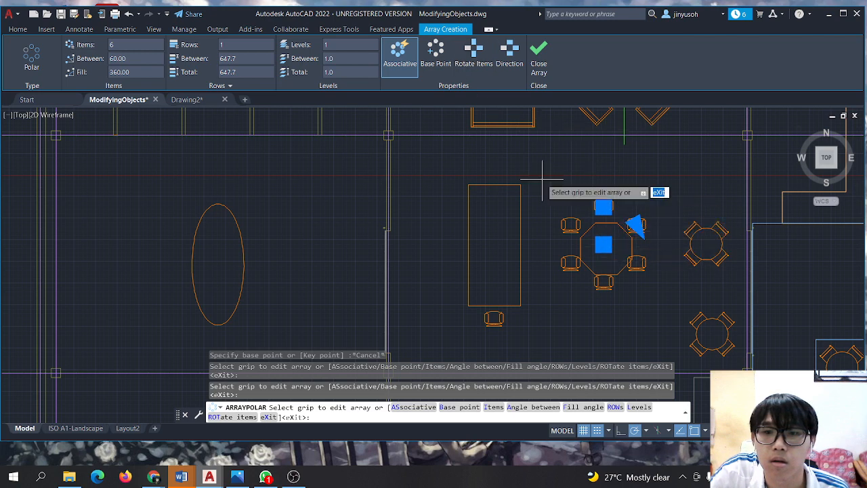
right_click(446, 176)
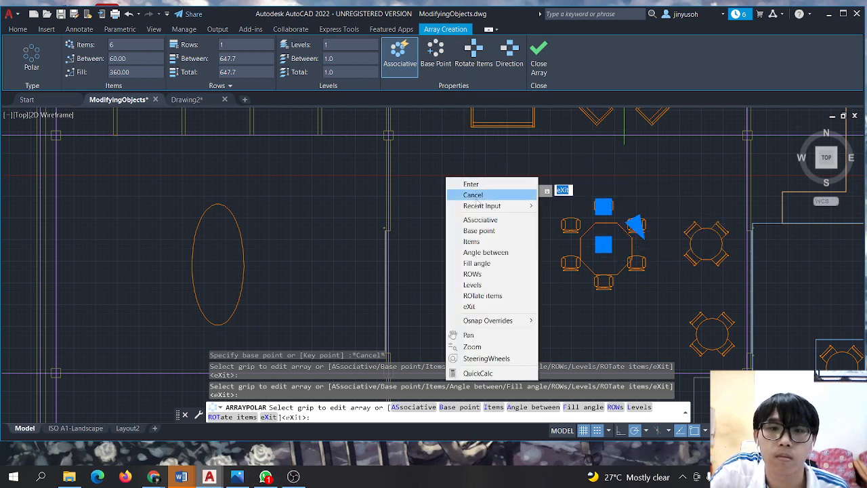
left_click(477, 196)
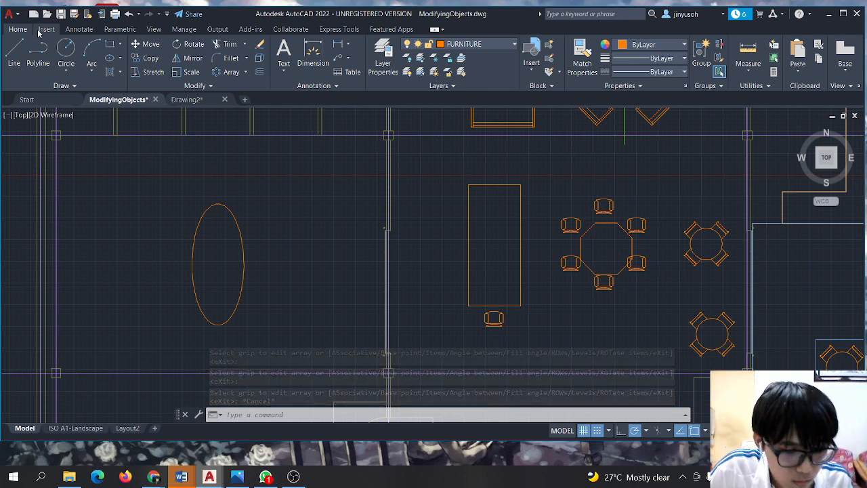
Move the chair from below the rectangular table to just above the upper end of the elliptical table.
right_click(494, 323)
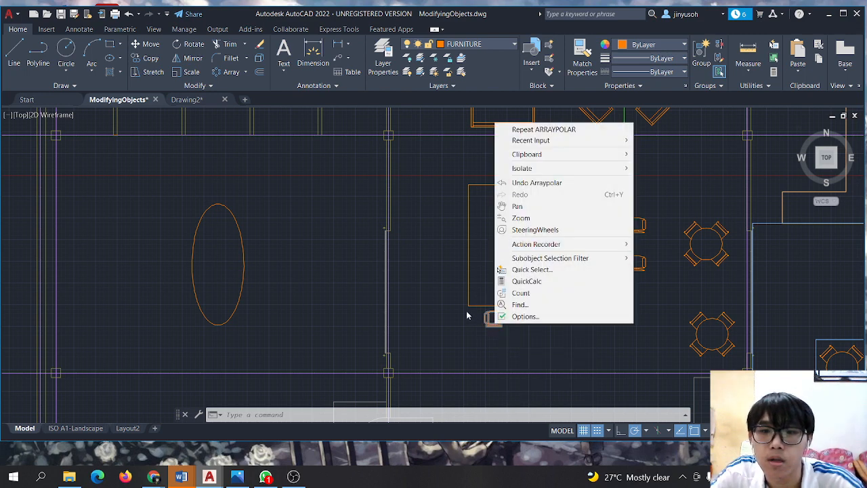
left_click(440, 326)
left_click(493, 317)
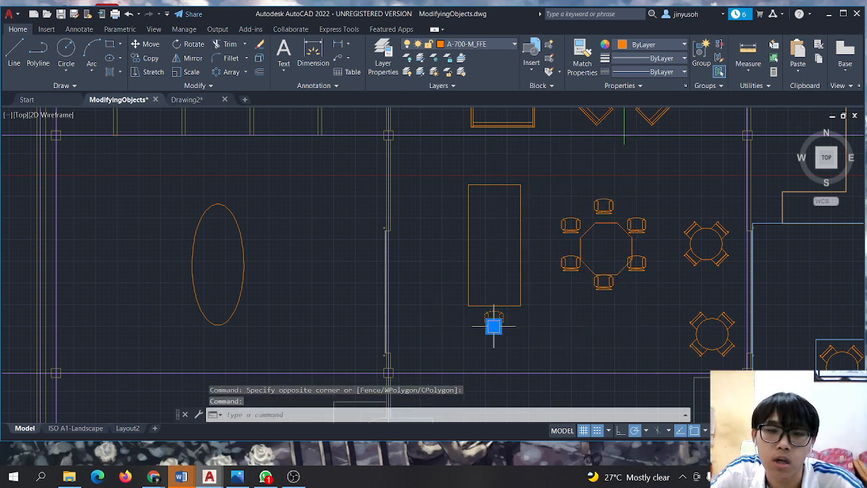
left_click(493, 327)
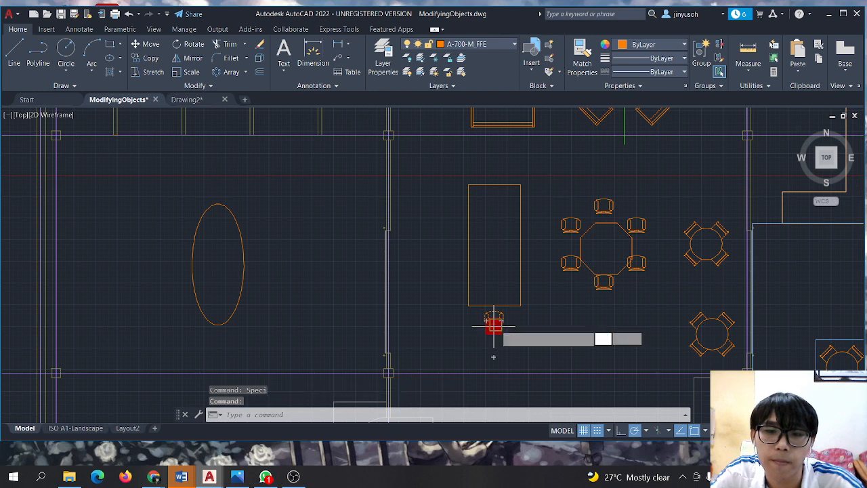
left_click(213, 197)
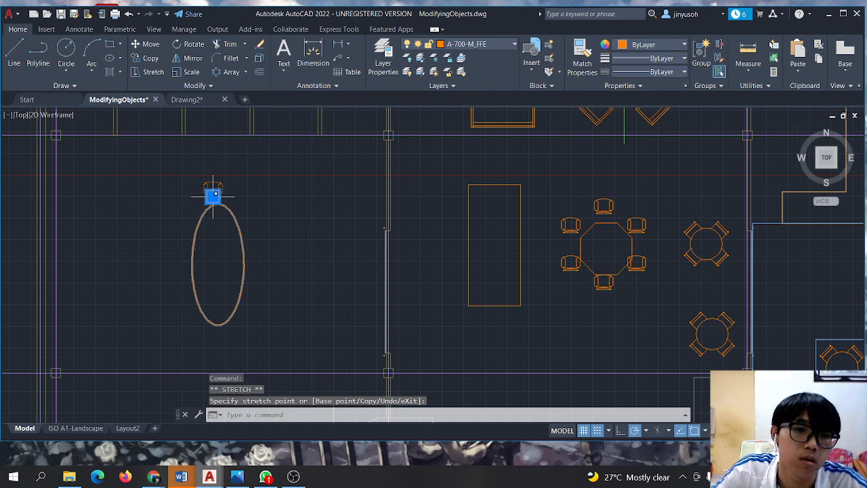
left_click(213, 196)
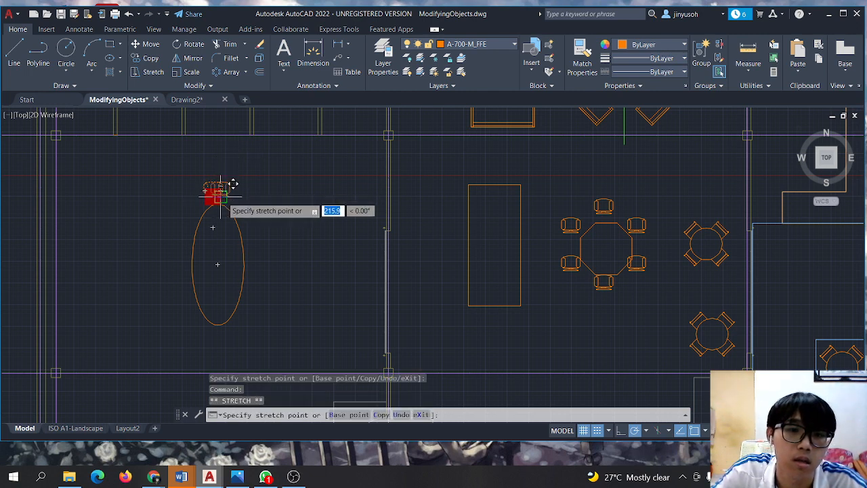
left_click(220, 196)
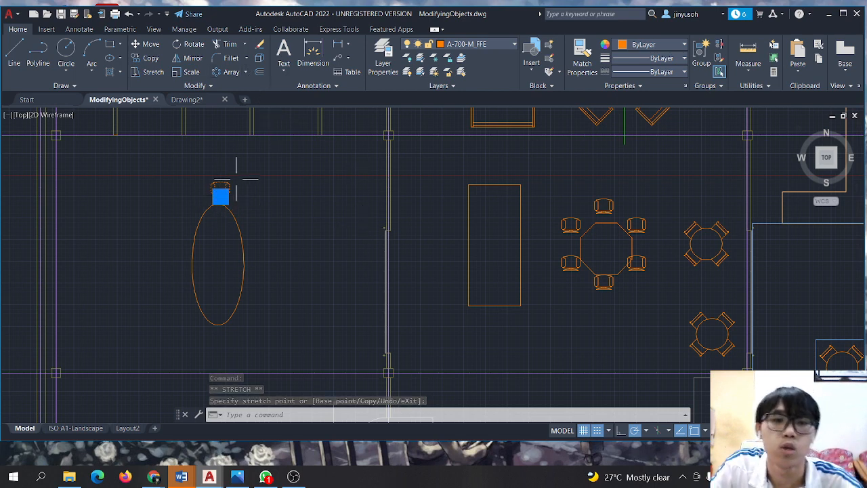
Try a path array of the chair along the elliptical table's outline and undo it.
left_click(245, 72)
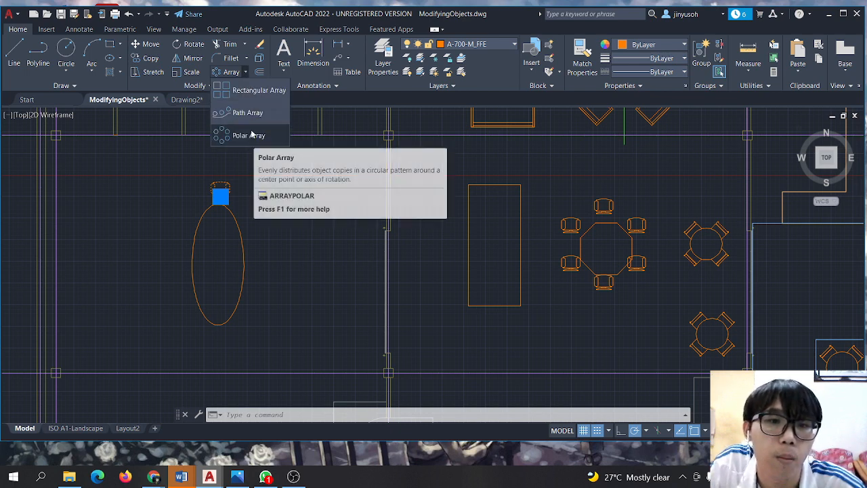
left_click(248, 113)
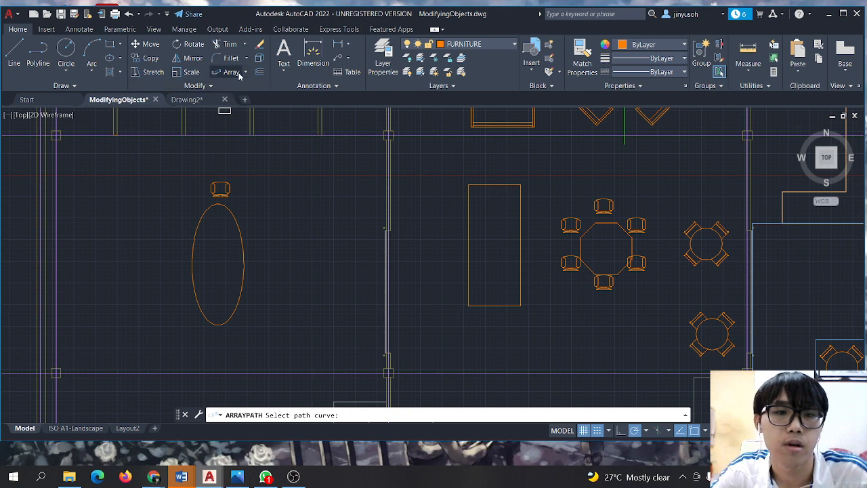
left_click(230, 212)
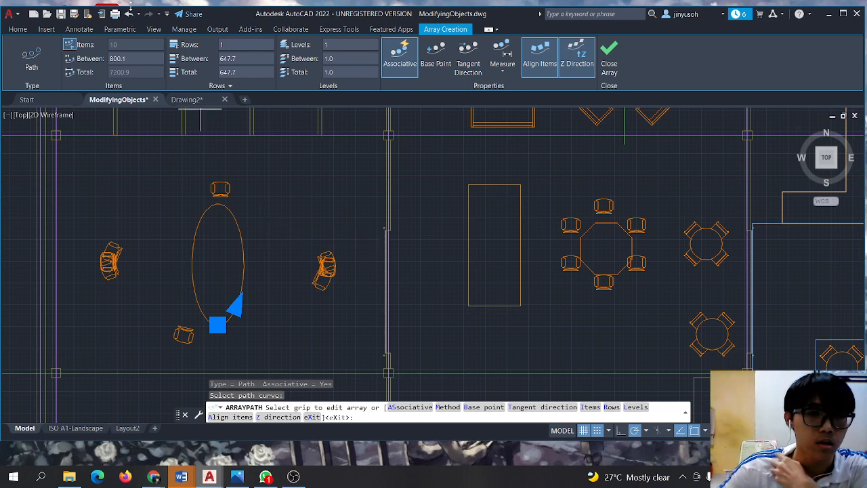
left_click(130, 15)
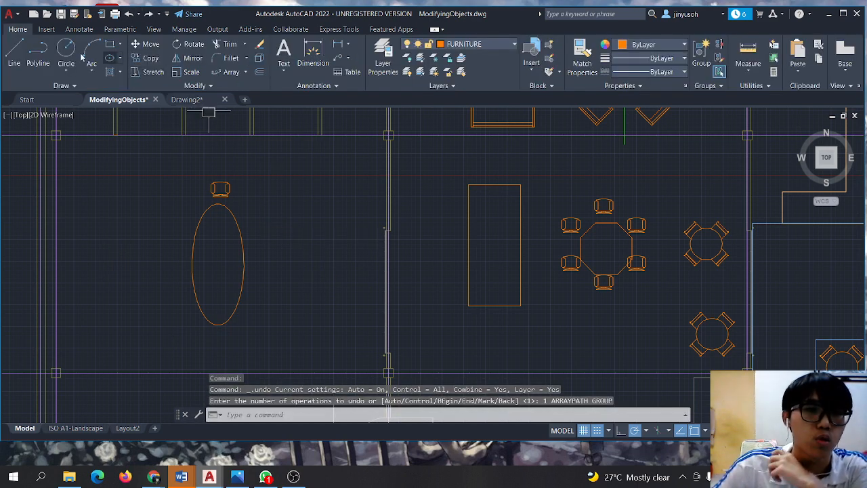
Draw a three-point arc east of the elliptical table, bulging away from it and spanning most of the table's length.
left_click(95, 65)
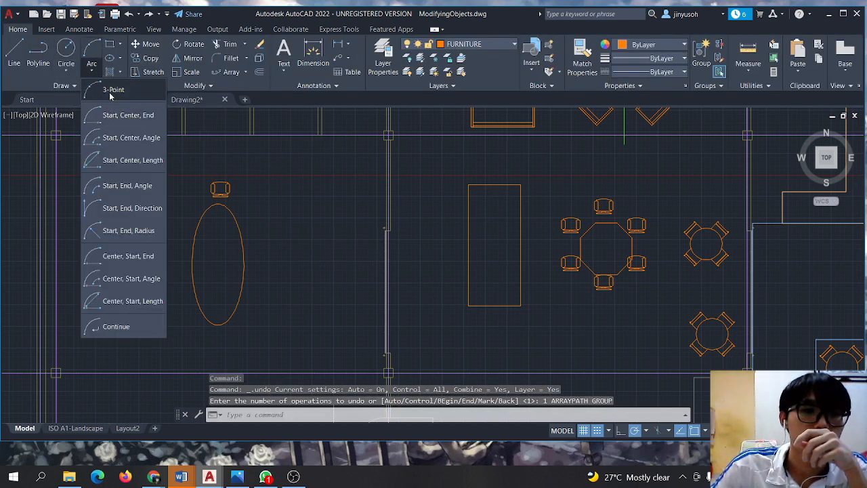
left_click(119, 114)
left_click(283, 205)
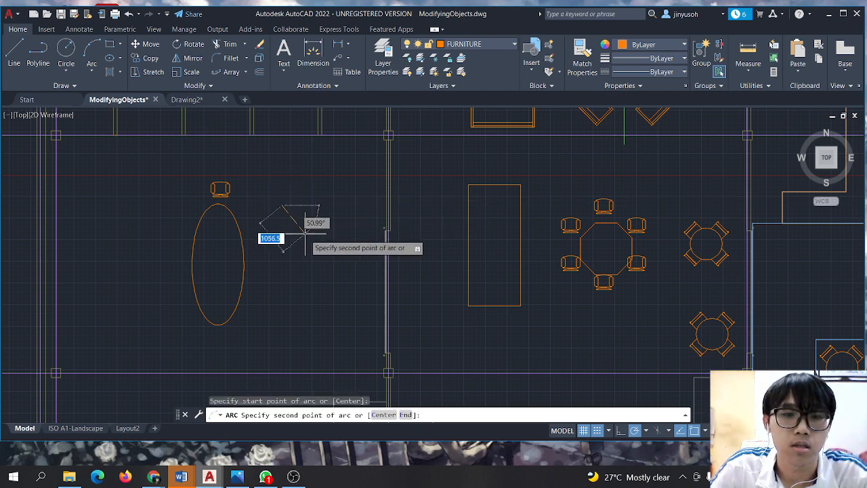
left_click(309, 250)
left_click(285, 312)
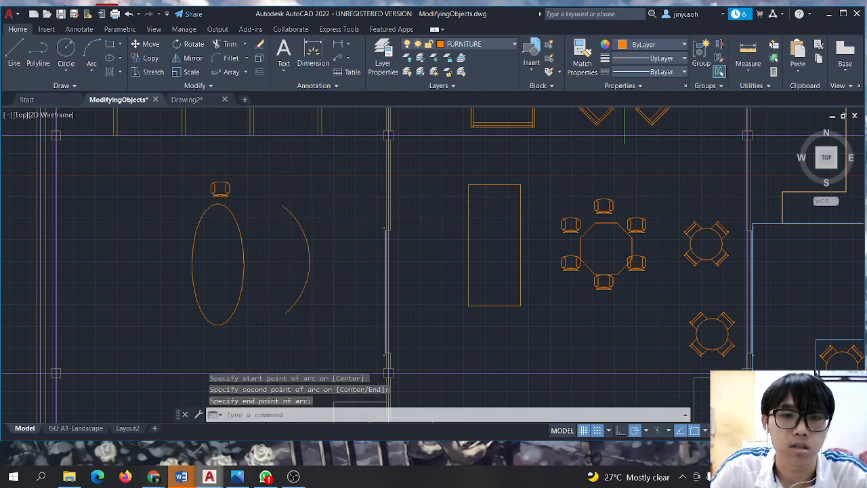
Move the chair above the elliptical table onto the upper endpoint of the arc.
left_click(218, 204)
left_click(221, 195)
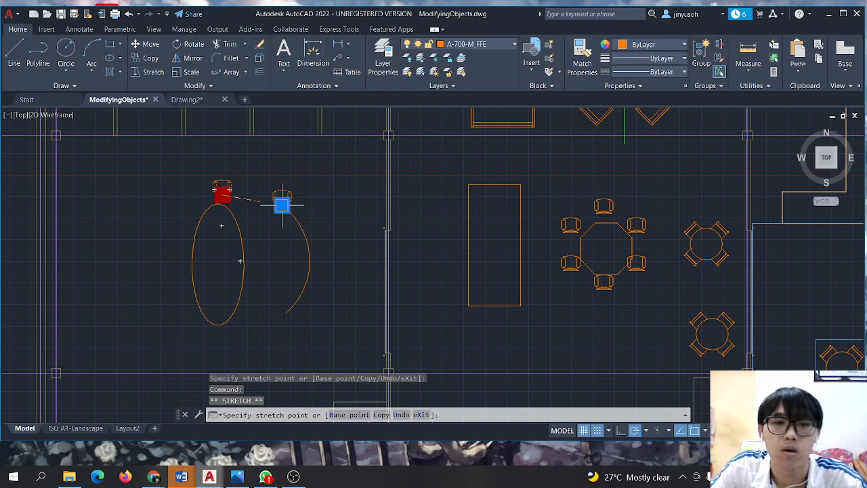
left_click(281, 205)
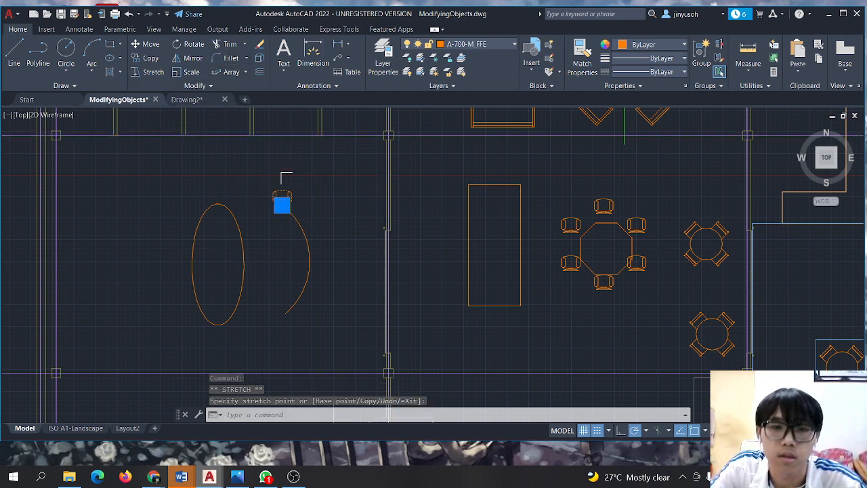
Create a path array of the chair along the arc with 5 items.
left_click(246, 73)
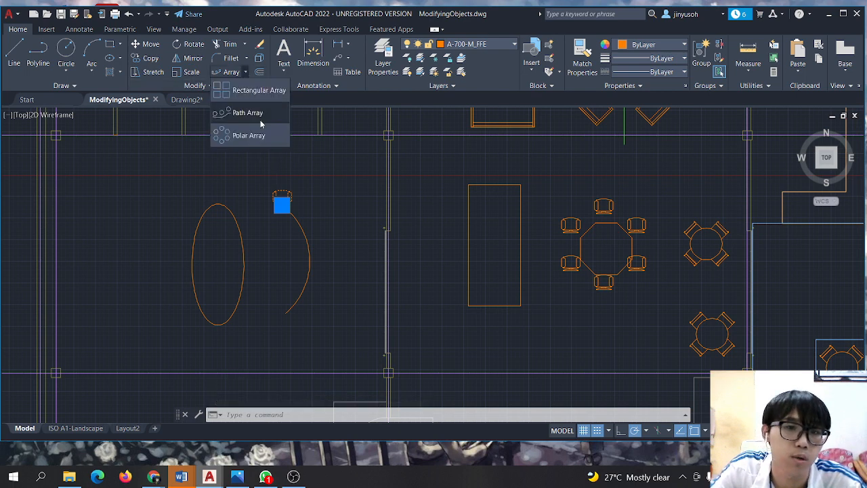
left_click(240, 112)
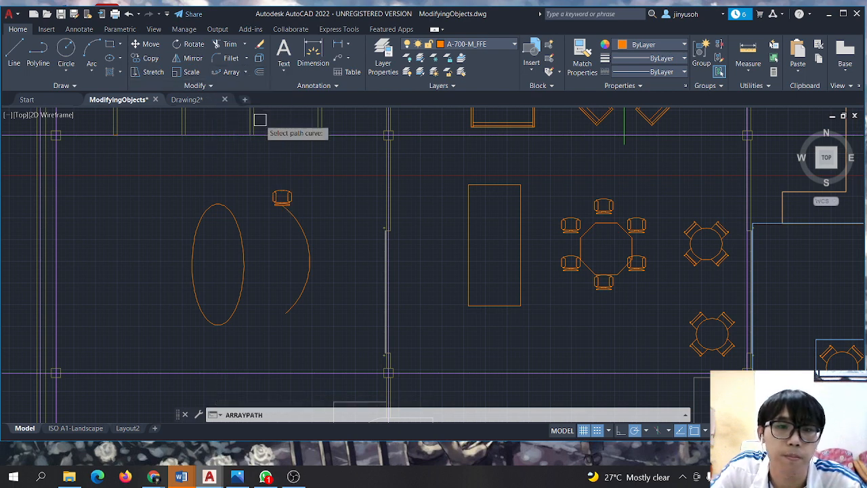
left_click(304, 226)
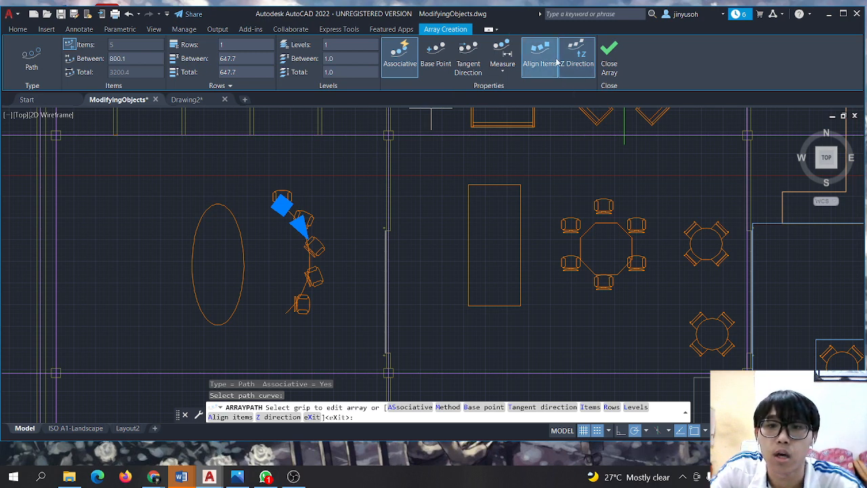
Try the tangent direction option and switch the path array's spacing method from Measure to Divide.
left_click(467, 63)
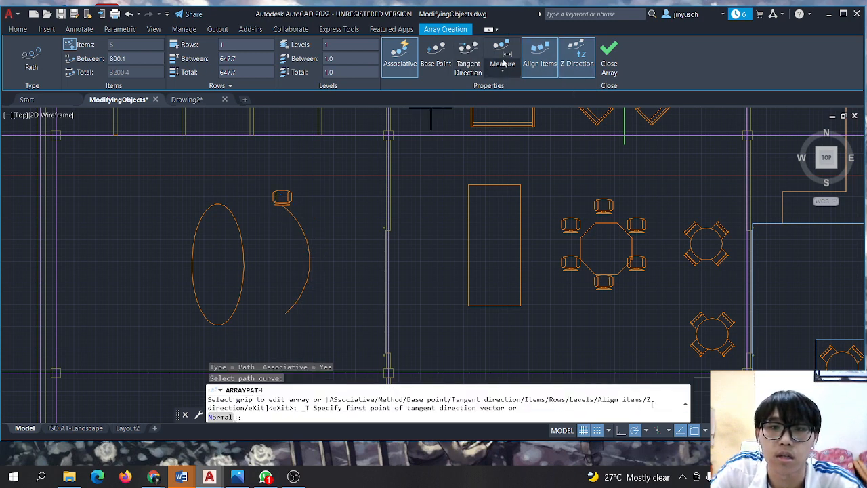
left_click(501, 65)
key("Escape")
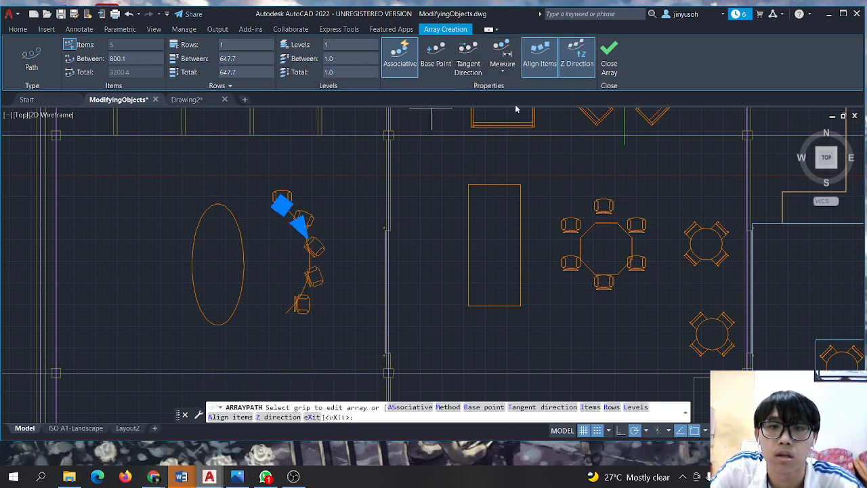
left_click(474, 53)
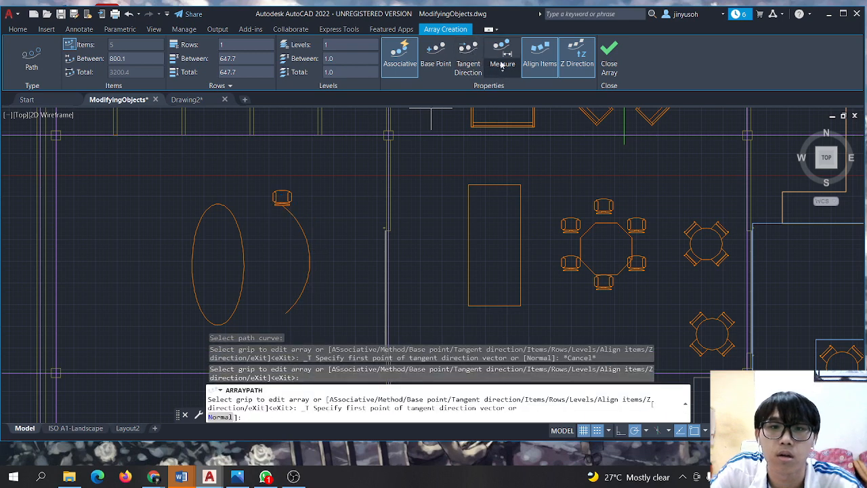
left_click(502, 65)
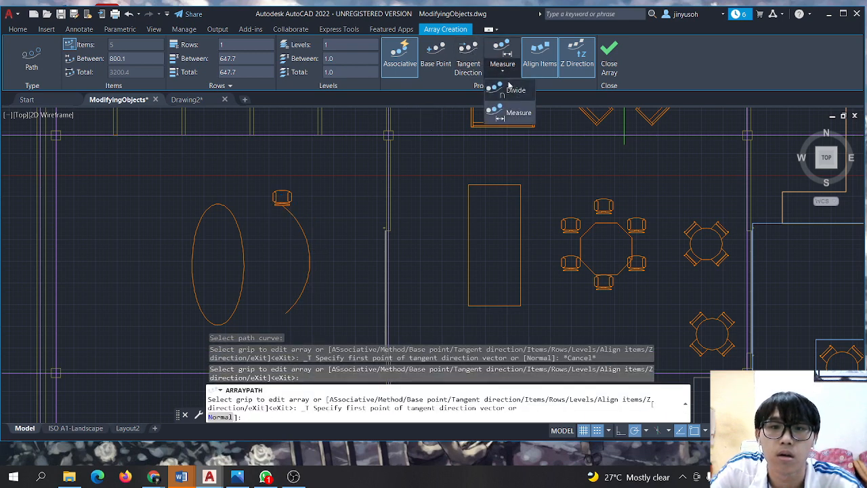
left_click(509, 87)
Compare the chair path array with item alignment on and off, and leave Align Items off.
left_click(436, 54)
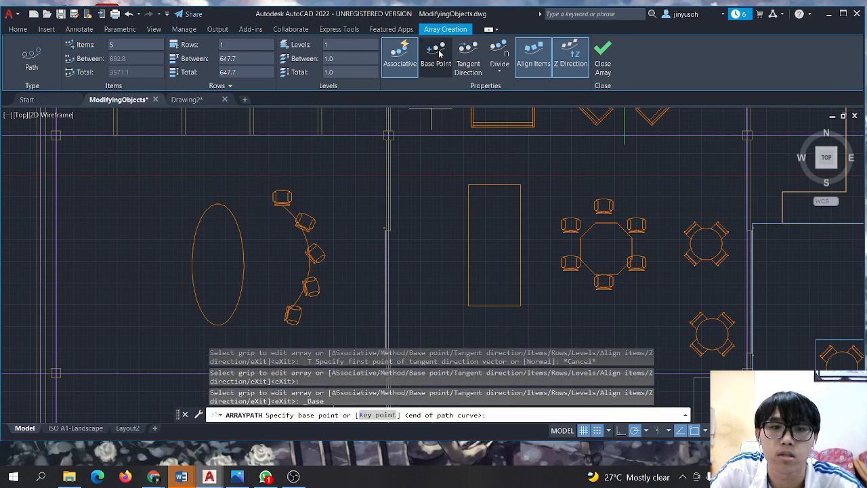
left_click(534, 56)
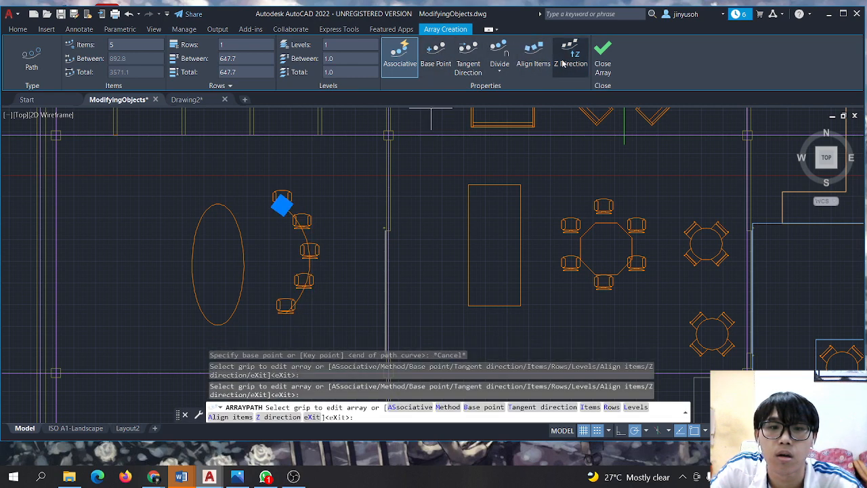
left_click(540, 63)
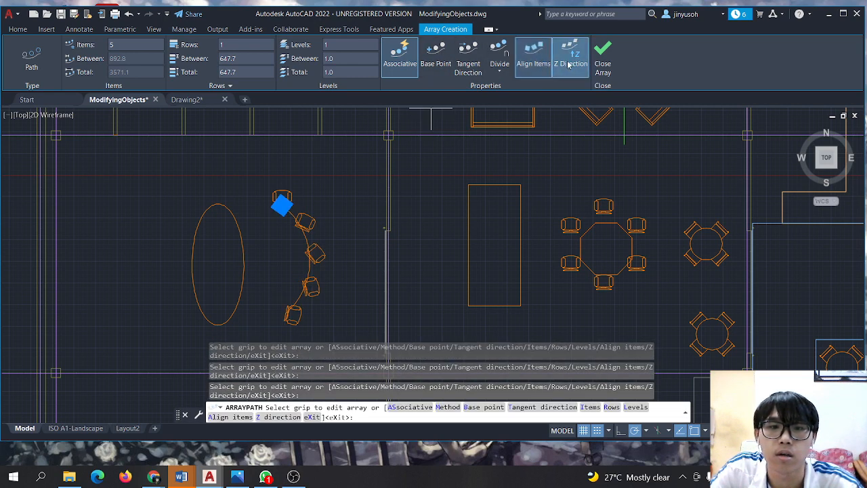
left_click(550, 69)
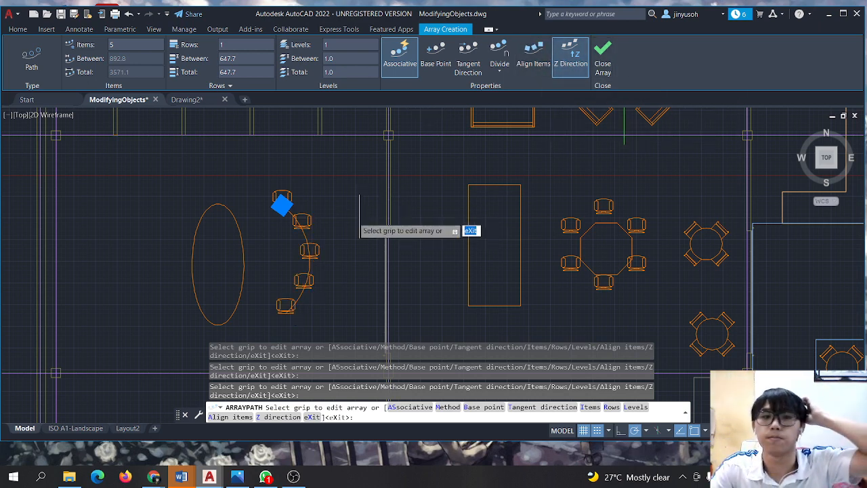
scroll(346, 220, "down", 2)
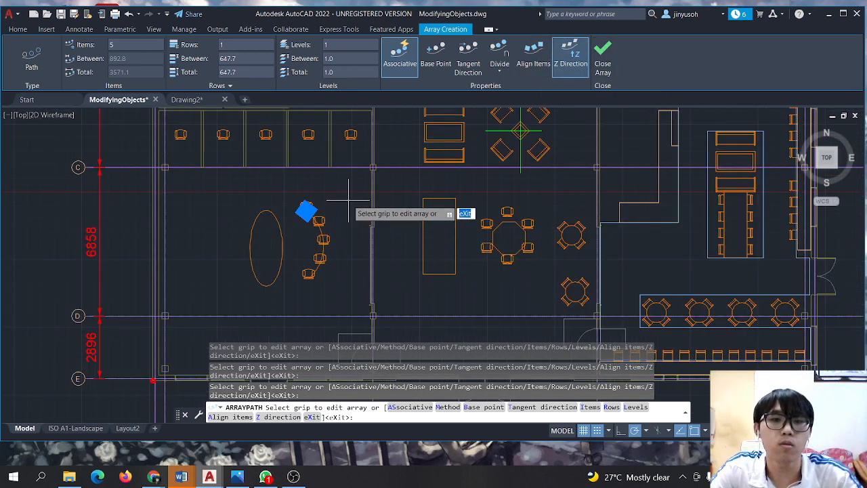
Finish the path array of five chairs along the arc beside the elliptical table.
scroll(300, 145, "up", 1)
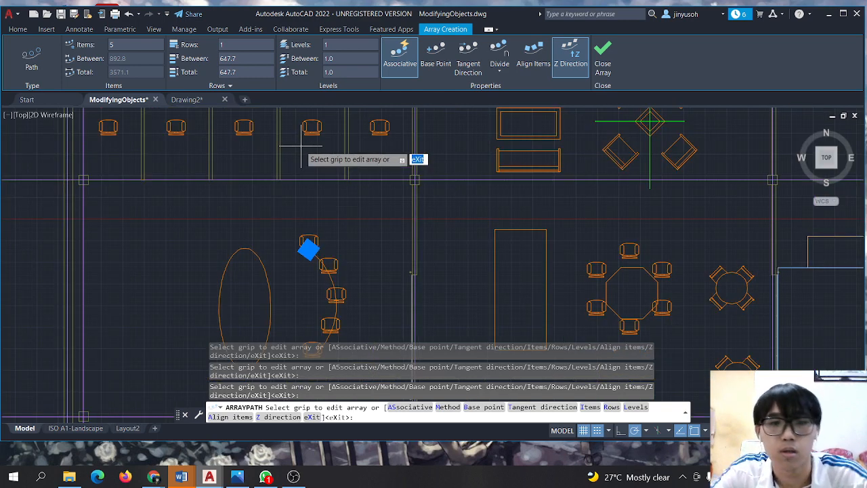
scroll(300, 144, "down", 1)
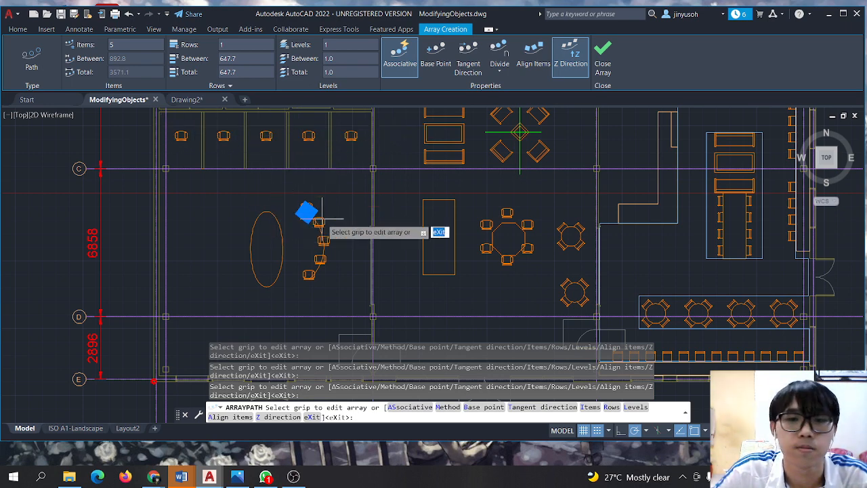
right_click(331, 195)
left_click(348, 214)
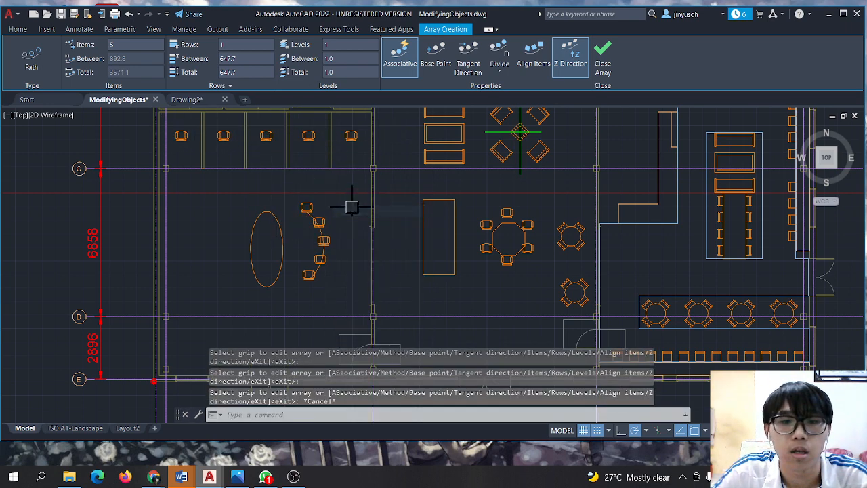
Bring the partition walls of the chair cubicles below the restrooms into close view.
left_click(339, 193)
right_click(341, 193)
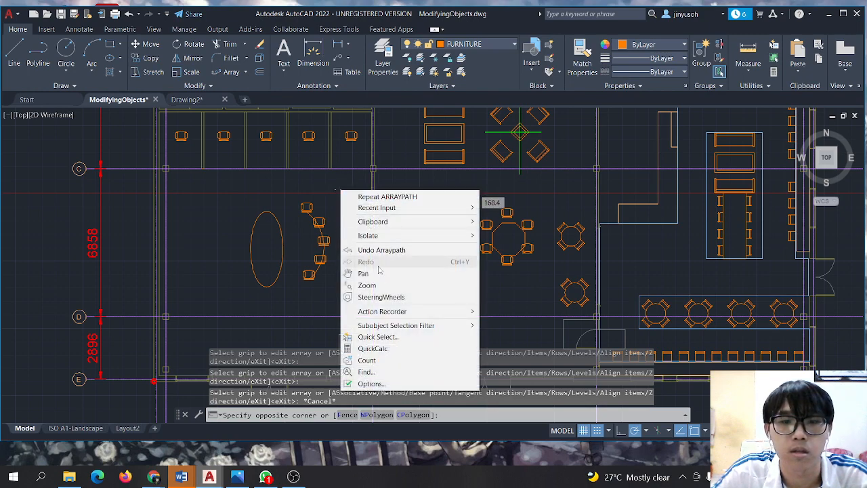
left_click(369, 273)
mouse_move(302, 205)
left_mouse_down()
mouse_move(314, 199)
mouse_move(342, 286)
left_mouse_up()
left_click_drag(266, 226, 278, 233)
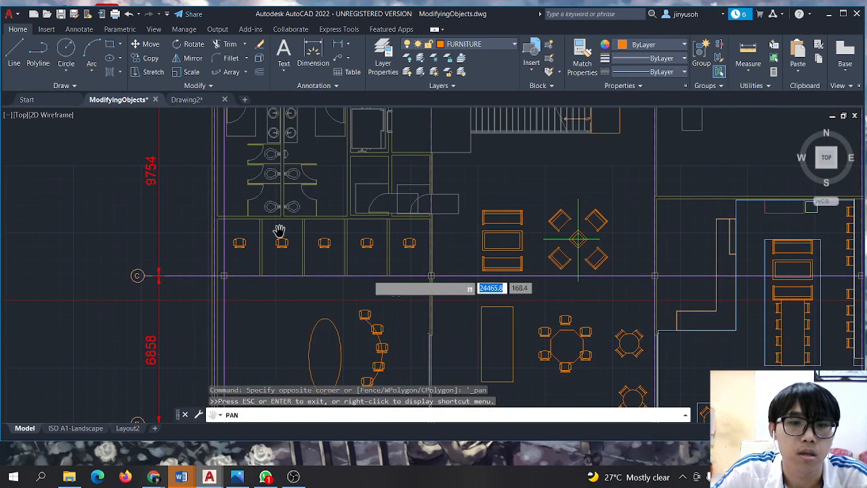
scroll(279, 231, "up", 6)
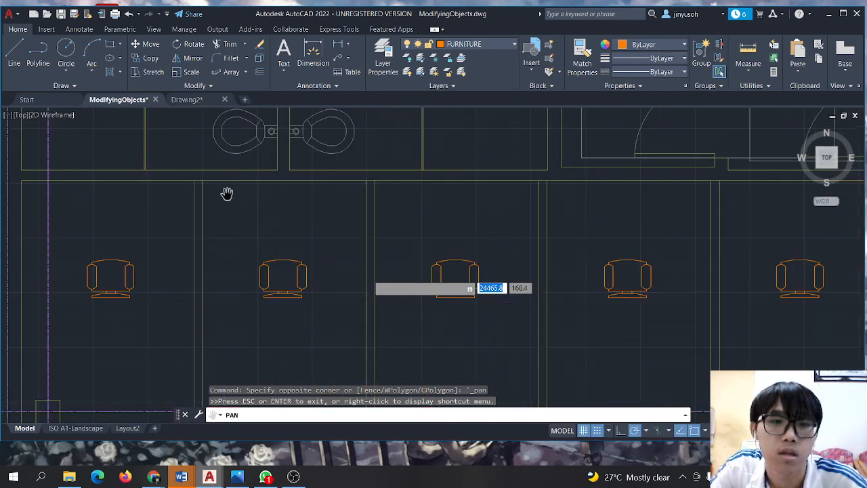
right_click(237, 197)
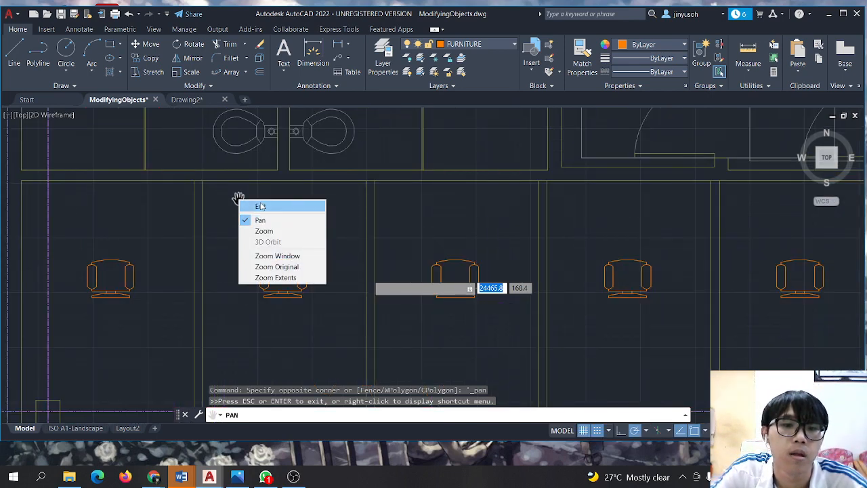
left_click(260, 206)
left_click(252, 195)
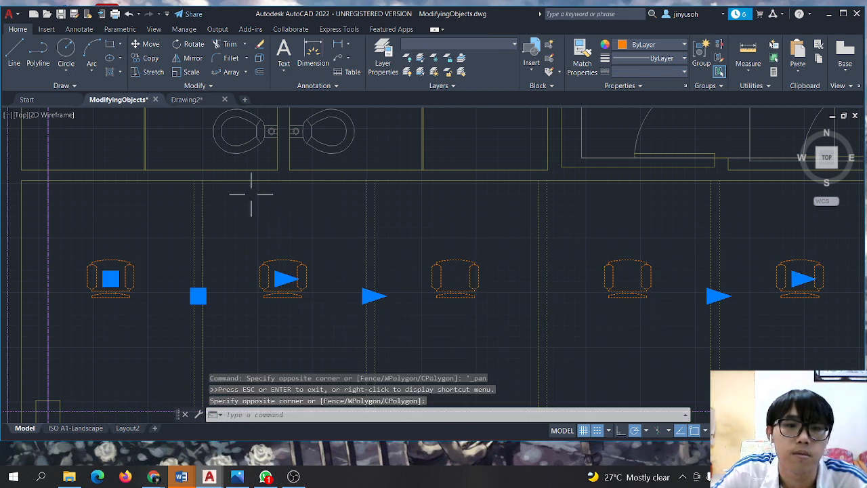
right_click(242, 197)
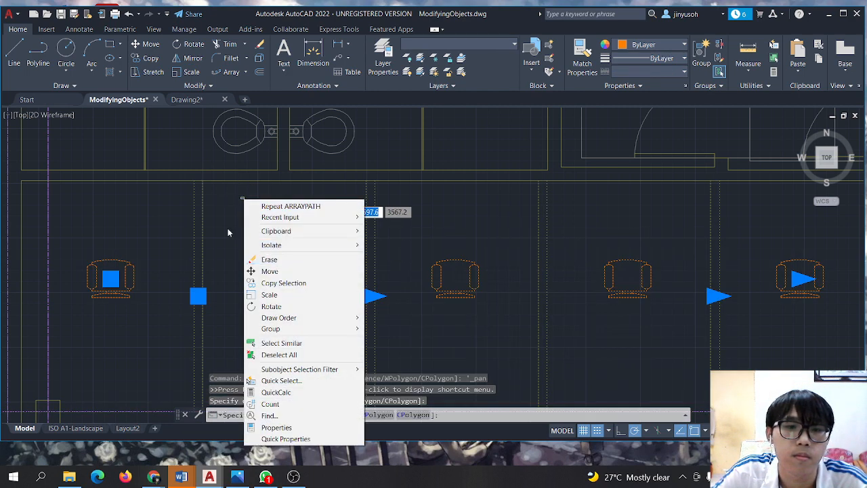
left_click(228, 232)
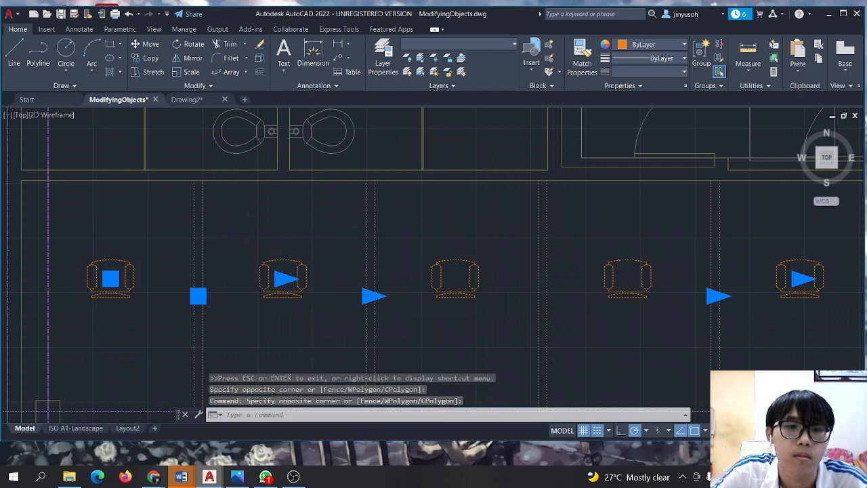
Break the horizontal wall line above the cubicles to open a gap between the two lines of the first partition.
left_click(203, 86)
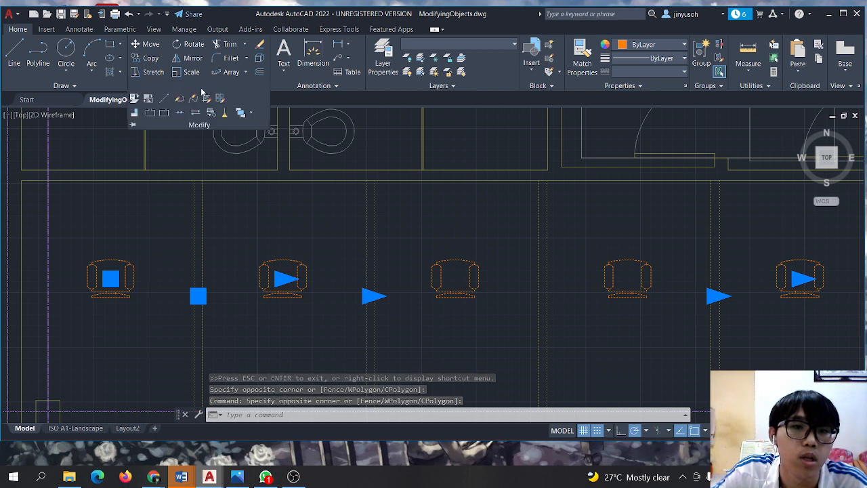
left_click(150, 114)
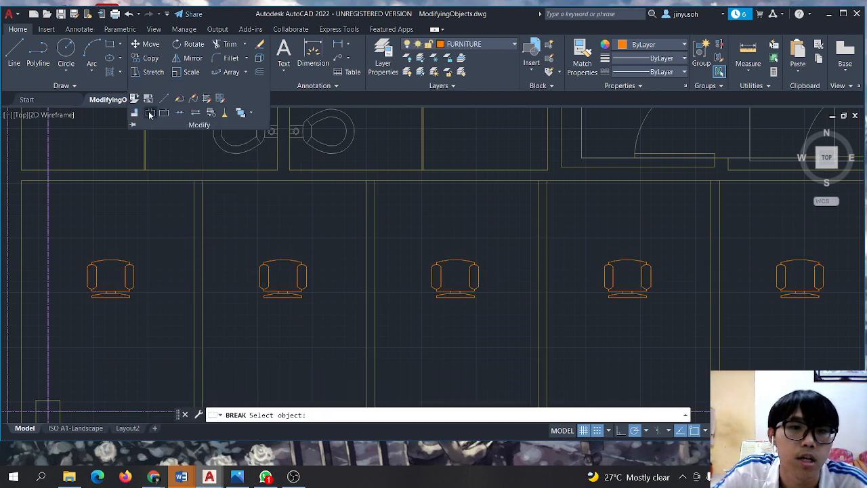
scroll(196, 176, "up", 2)
scroll(195, 179, "up", 2)
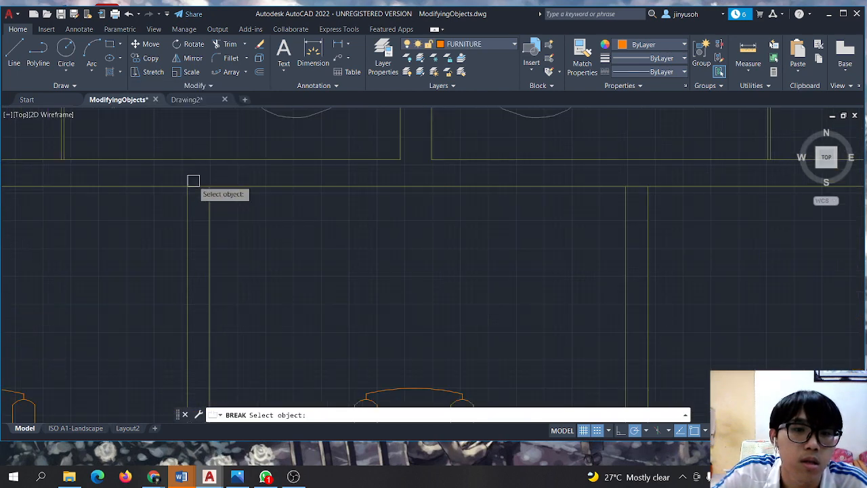
left_click(189, 187)
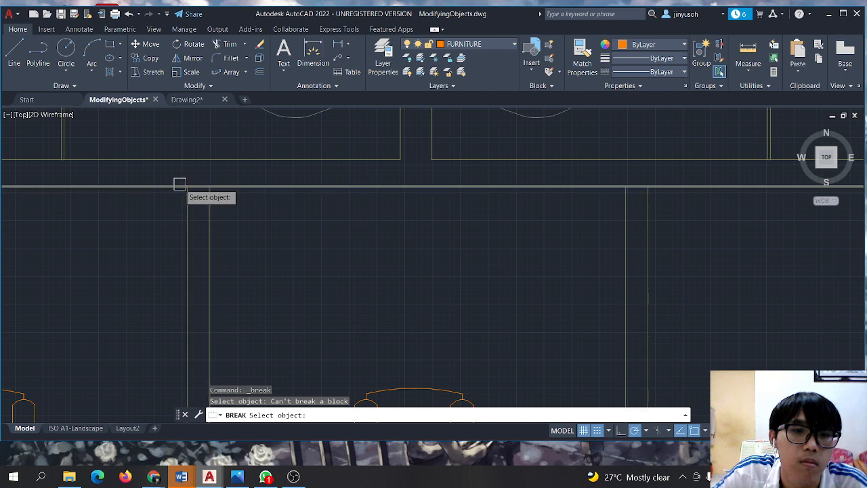
left_click(182, 185)
left_click(191, 184)
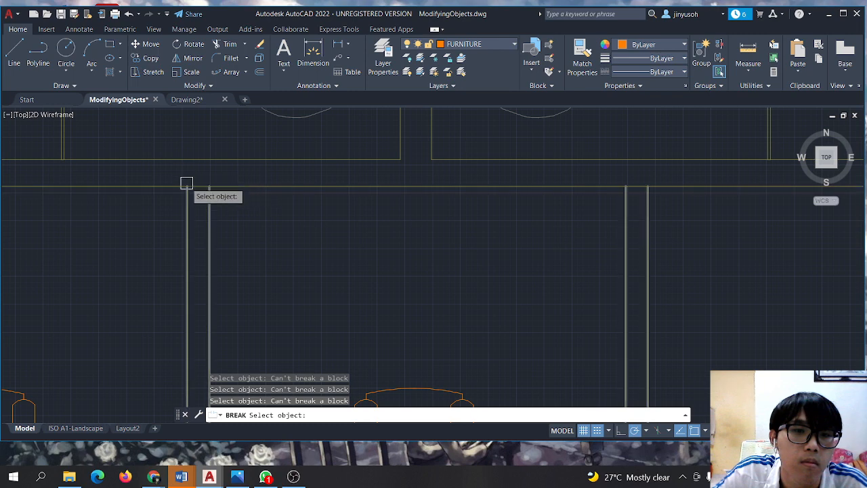
left_click(194, 187)
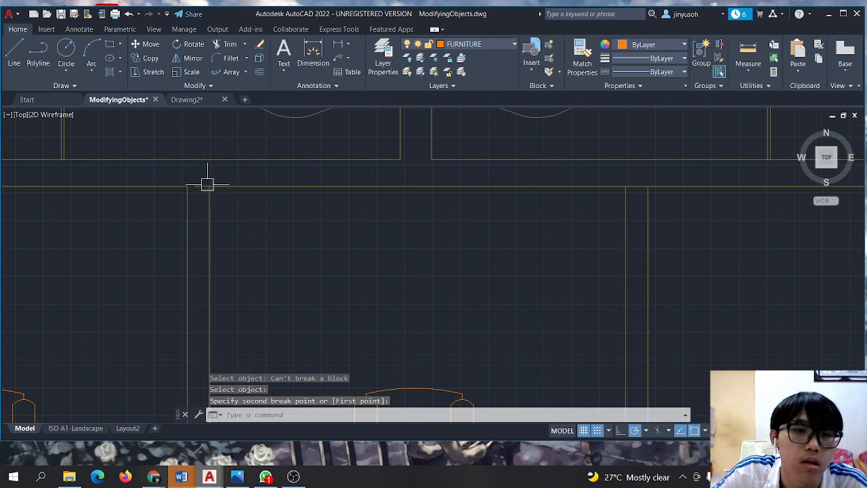
left_click(207, 185)
left_click(207, 185)
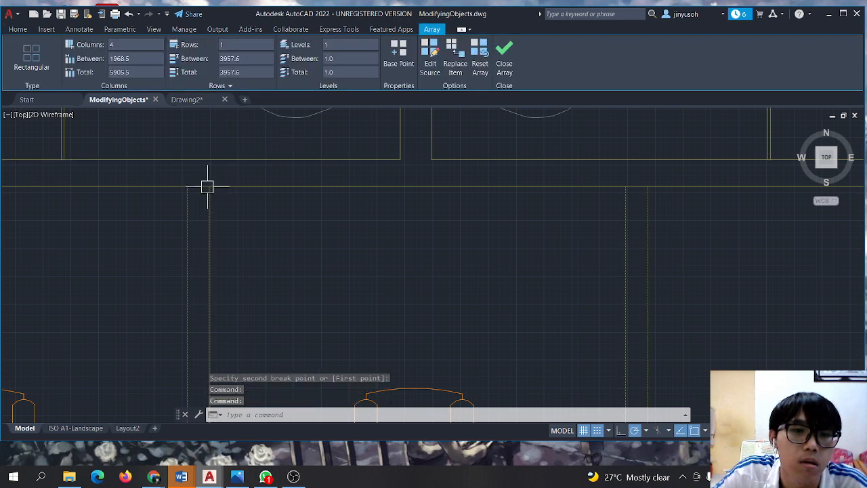
scroll(279, 186, "up", 2)
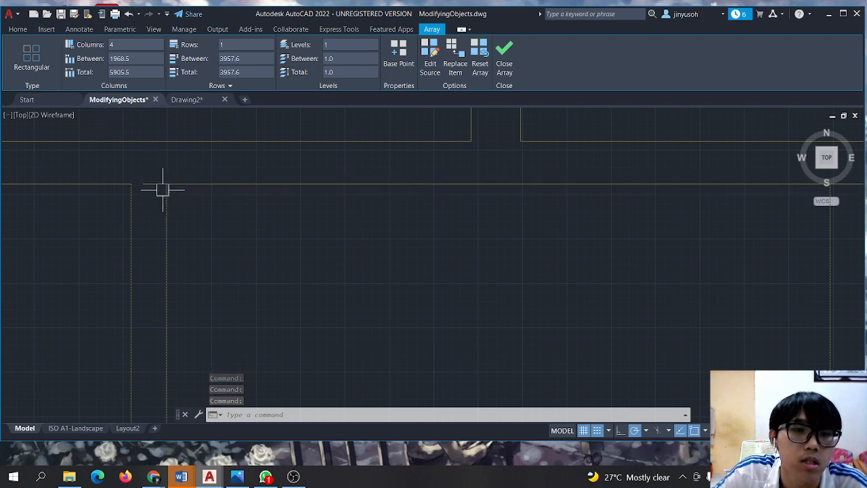
scroll(325, 196, "down", 3)
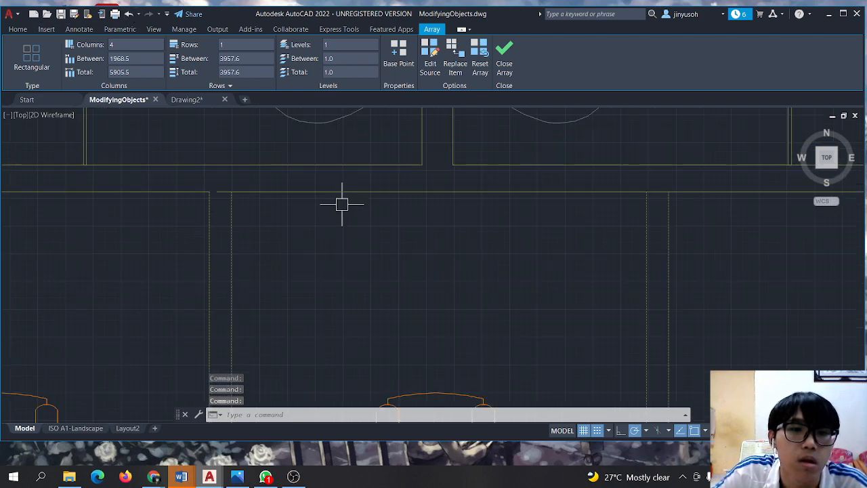
Break the same horizontal wall line at the second cubicle partition, ending the gap at the partition's right-hand line.
scroll(550, 200, "up", 3)
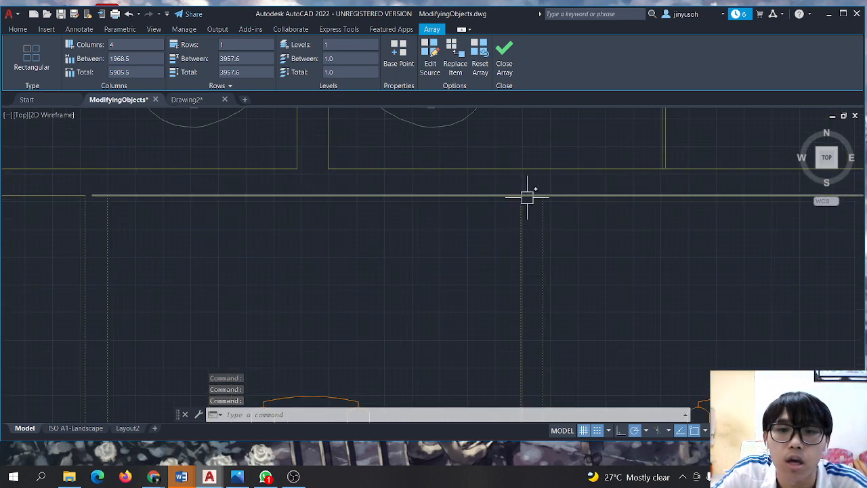
left_click(44, 29)
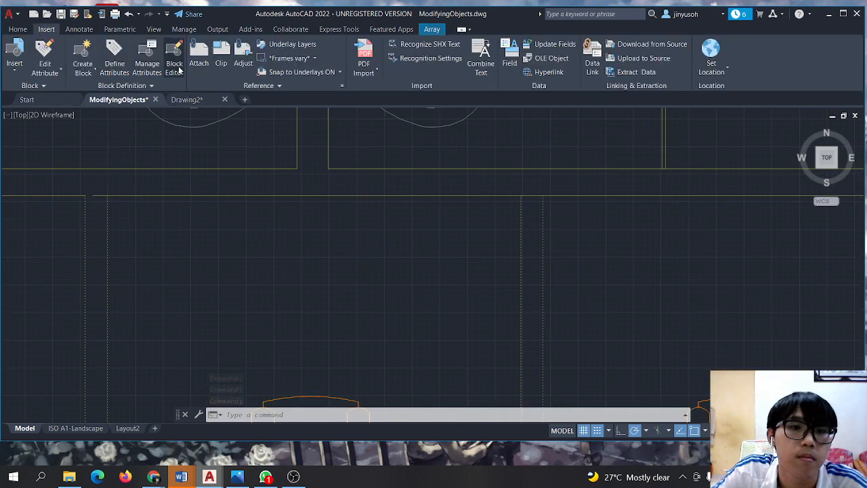
left_click(18, 30)
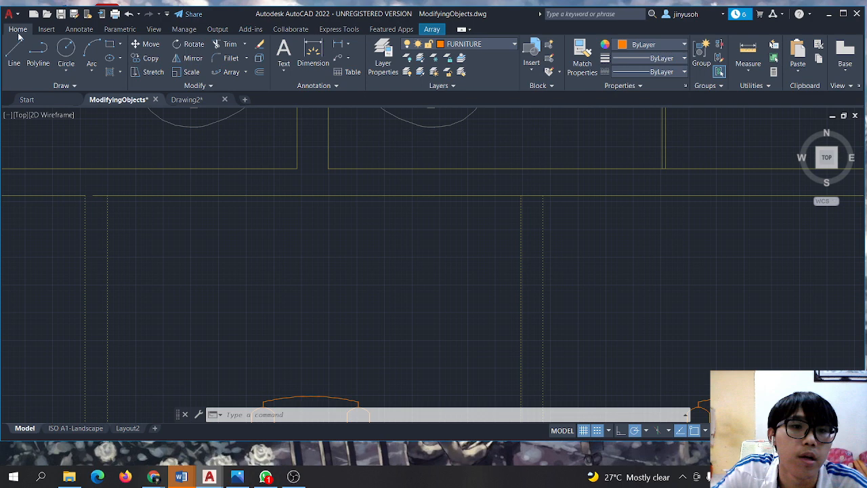
left_click(196, 86)
left_click(150, 111)
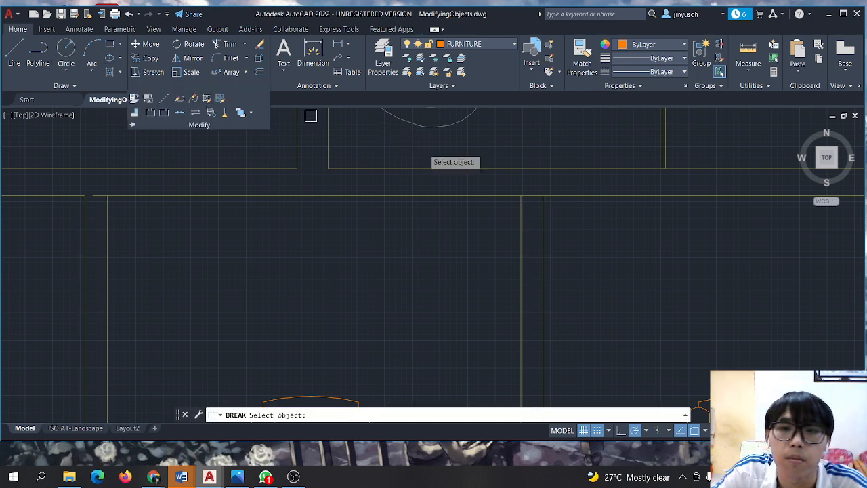
left_click(519, 196)
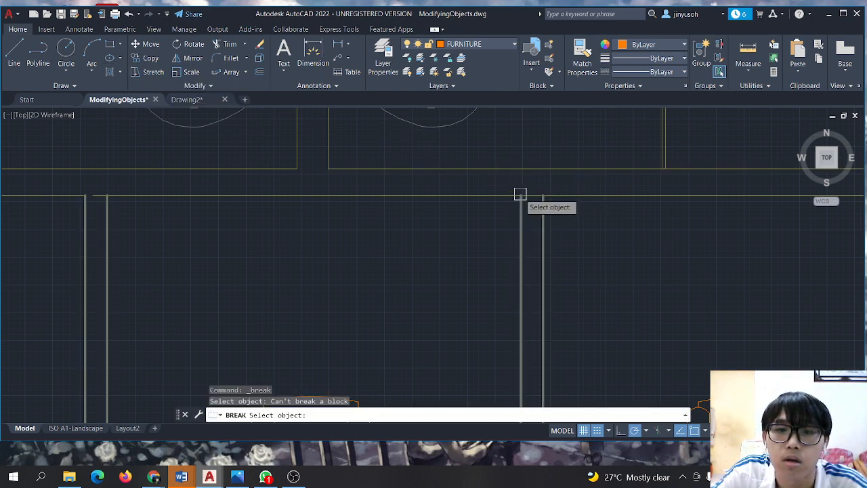
left_click(516, 193)
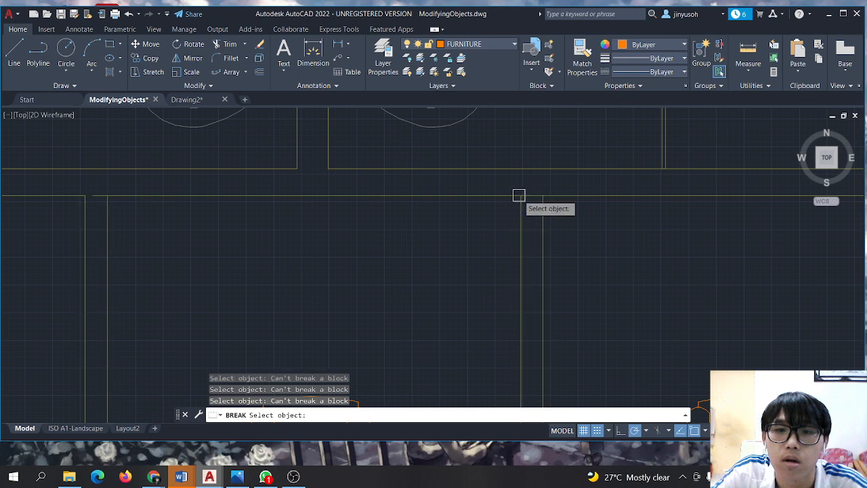
left_click(521, 197)
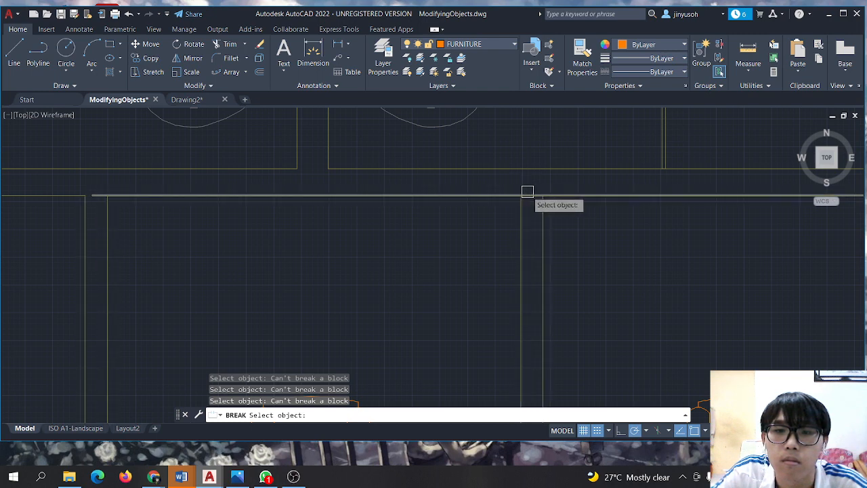
left_click(527, 196)
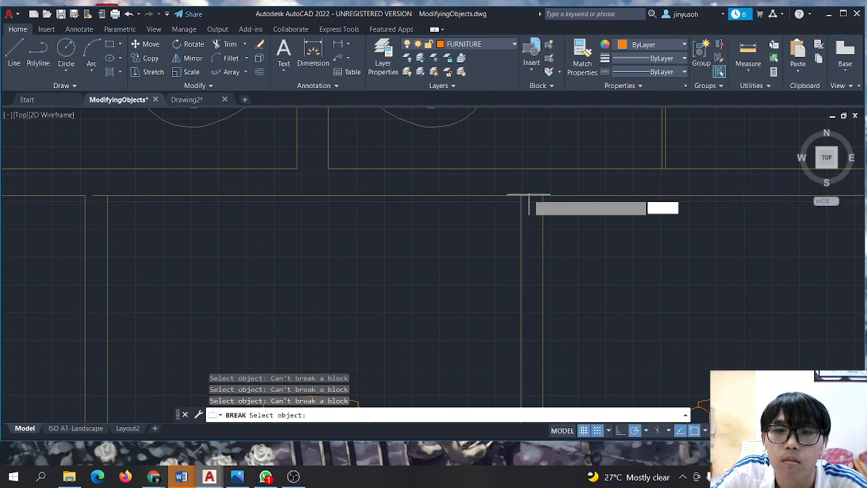
left_click(529, 195)
left_click(542, 195)
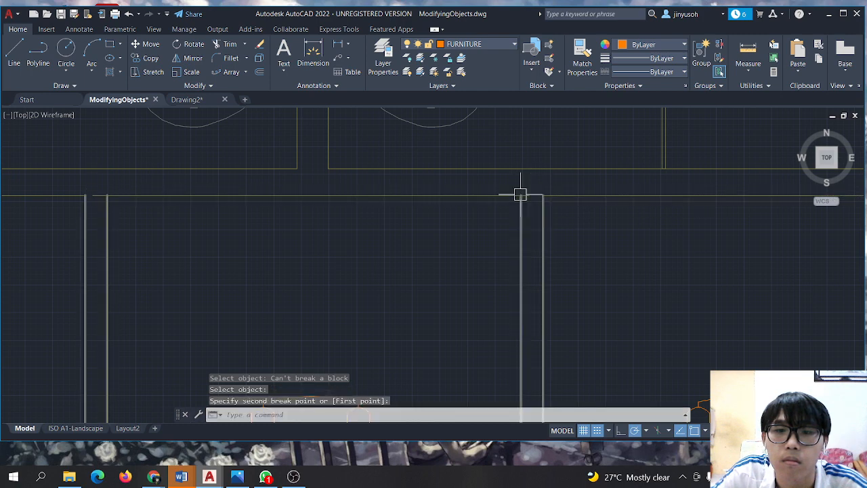
left_click(520, 195)
scroll(587, 204, "up", 5)
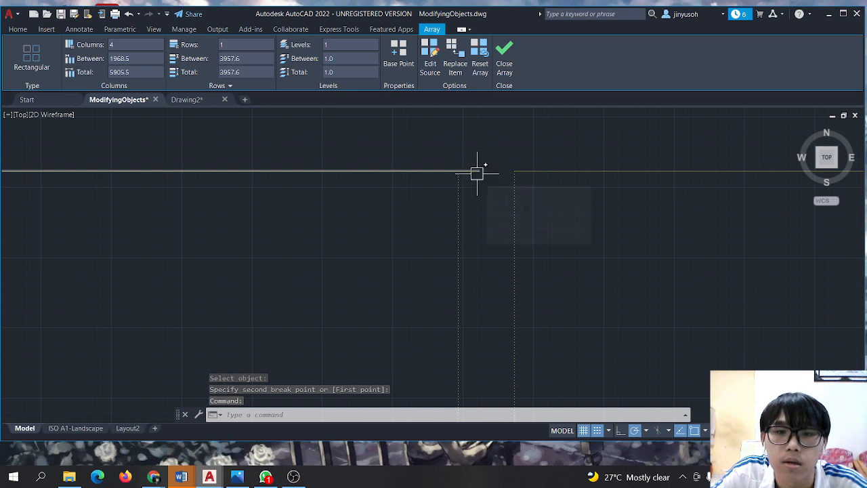
scroll(707, 189, "down", 2)
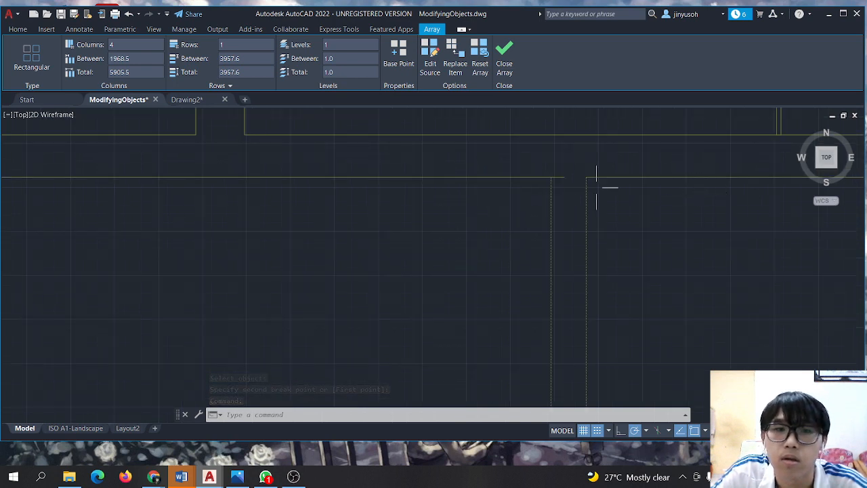
Break the short line closing the lower end of the first cubicle partition, near grid line C, ending the gap toward the partition's left-hand line.
left_click(20, 29)
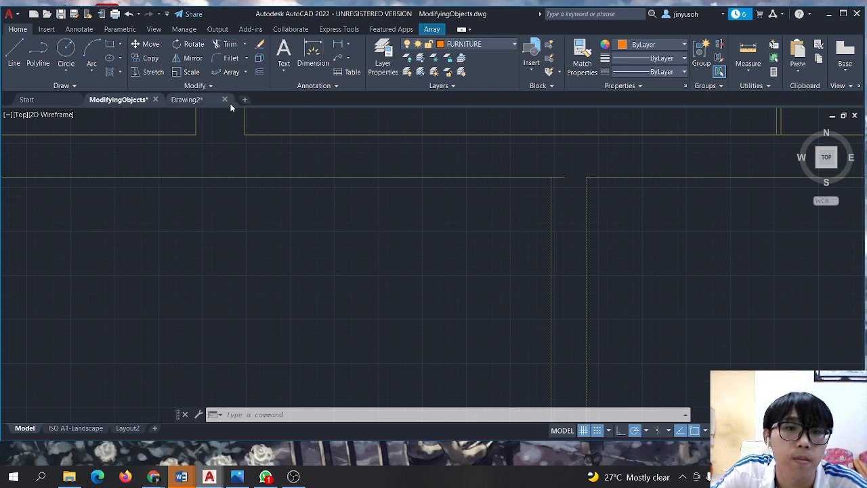
left_click(209, 86)
left_click(156, 116)
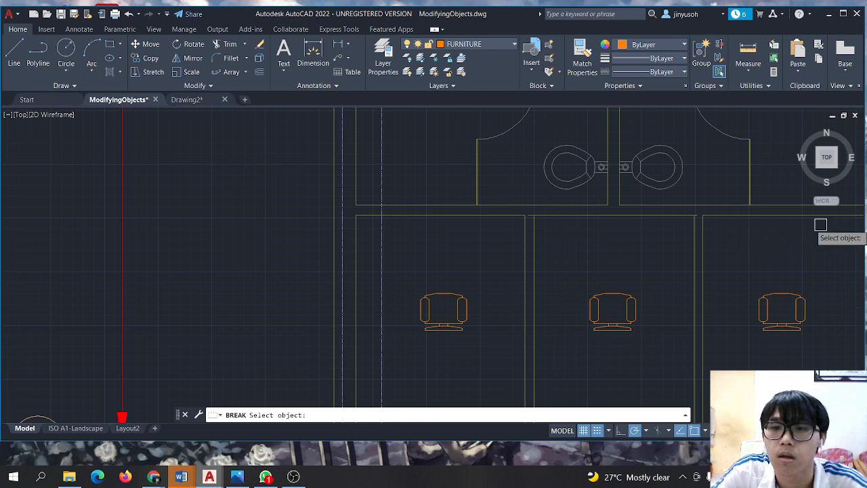
scroll(800, 246, "down", 2)
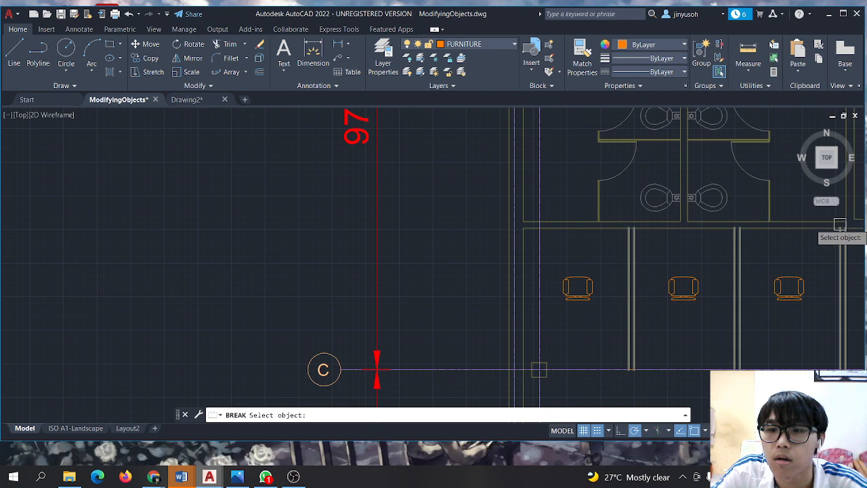
scroll(697, 226, "up", 1)
scroll(777, 230, "down", 1)
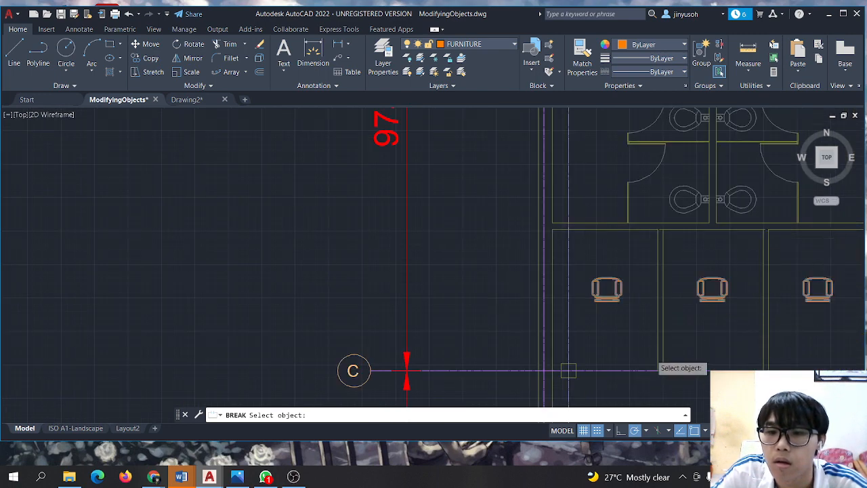
scroll(650, 359, "up", 3)
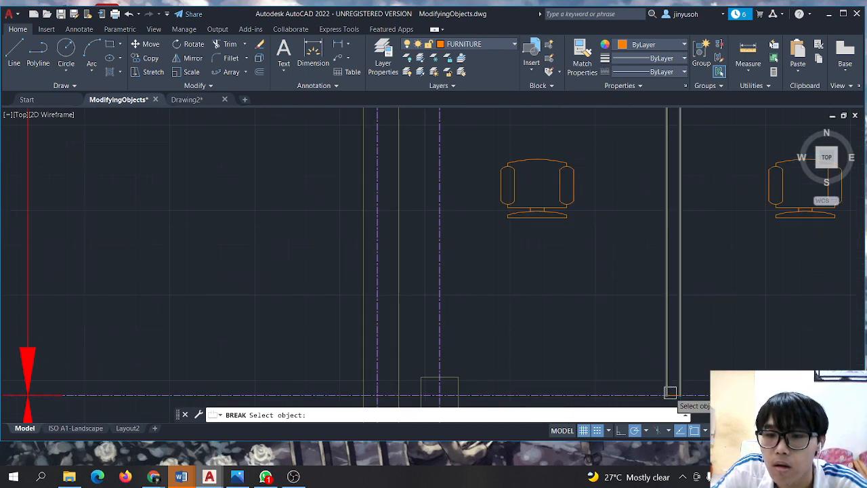
left_click(669, 391)
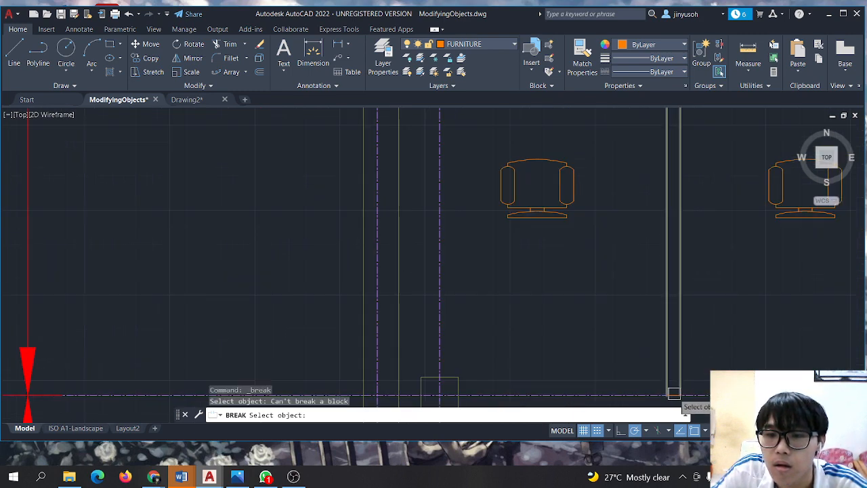
left_click(669, 393)
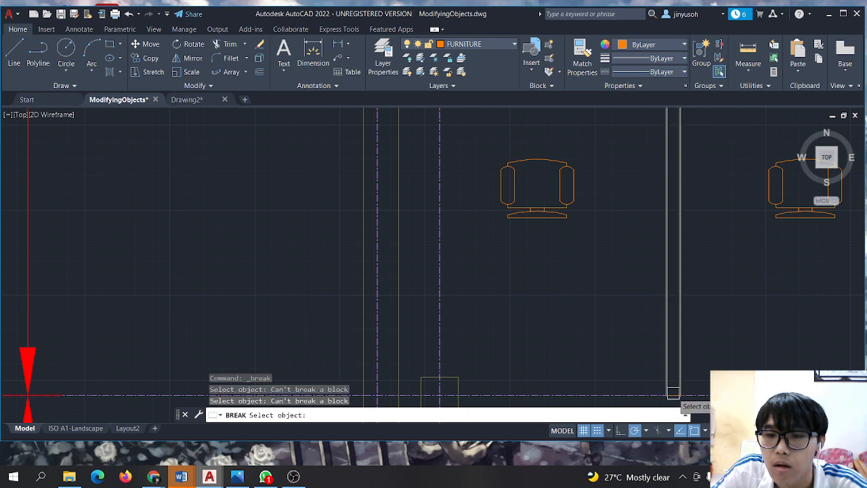
left_click(675, 392)
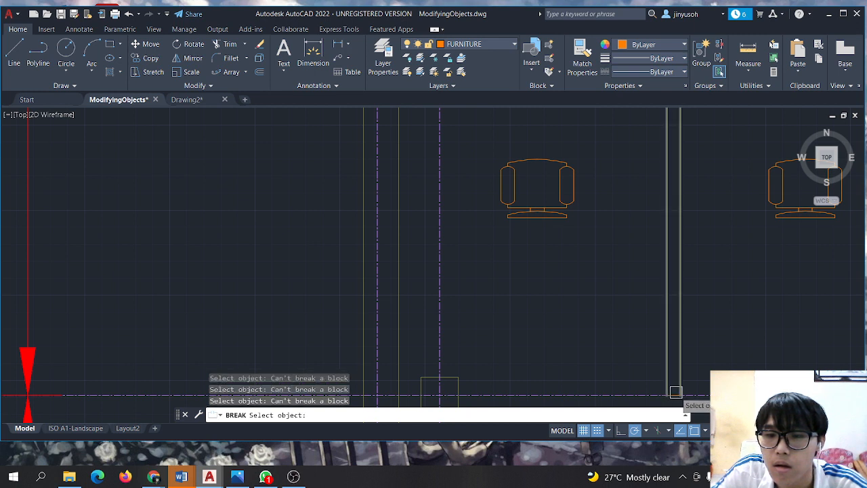
left_click(676, 392)
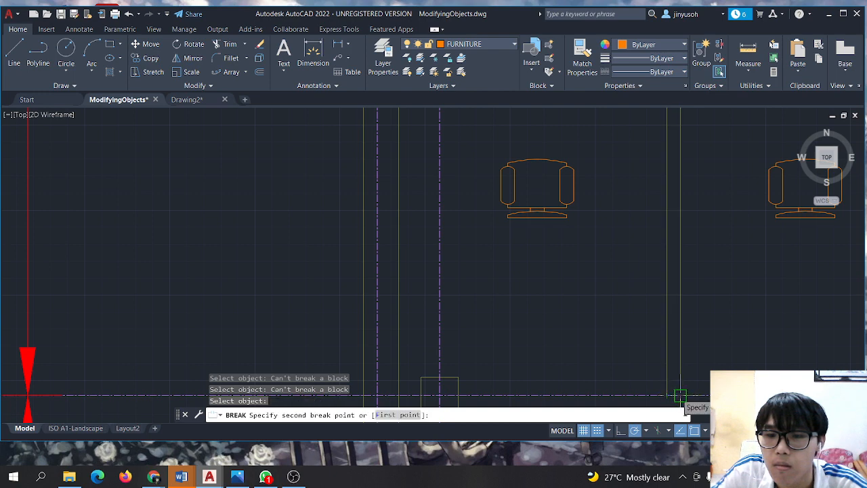
left_click(669, 394)
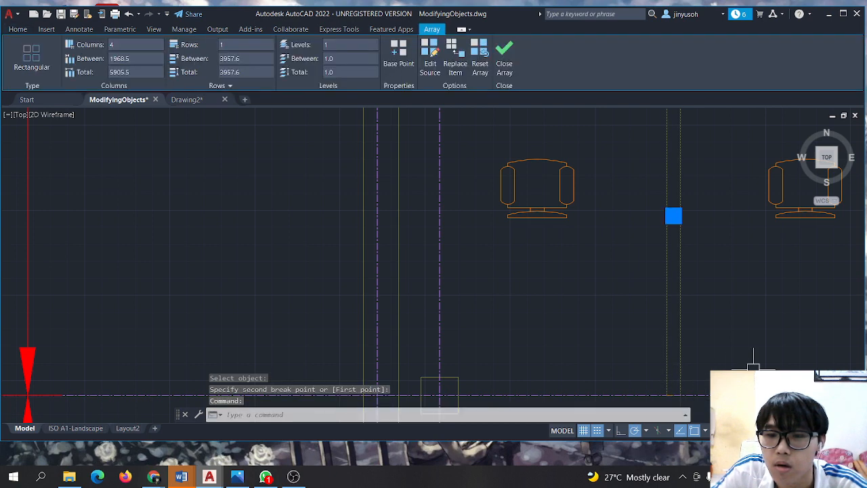
scroll(737, 376, "down", 2)
scroll(735, 362, "up", 3)
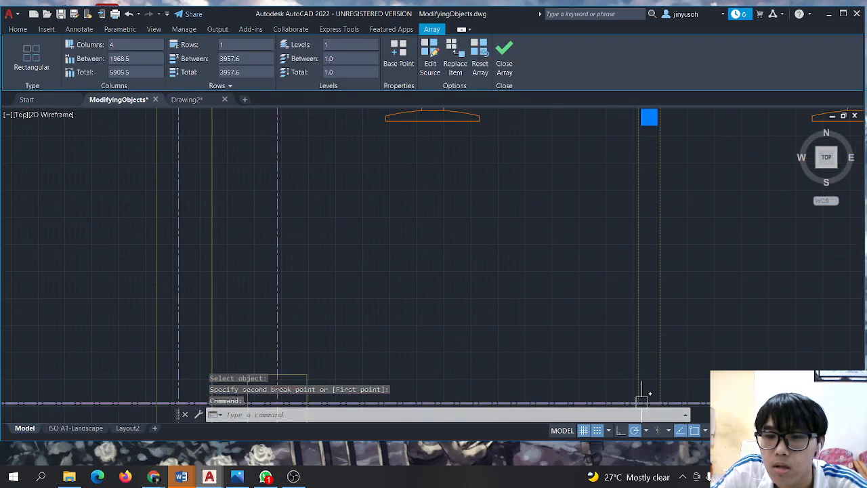
left_click(641, 403)
left_click(656, 402)
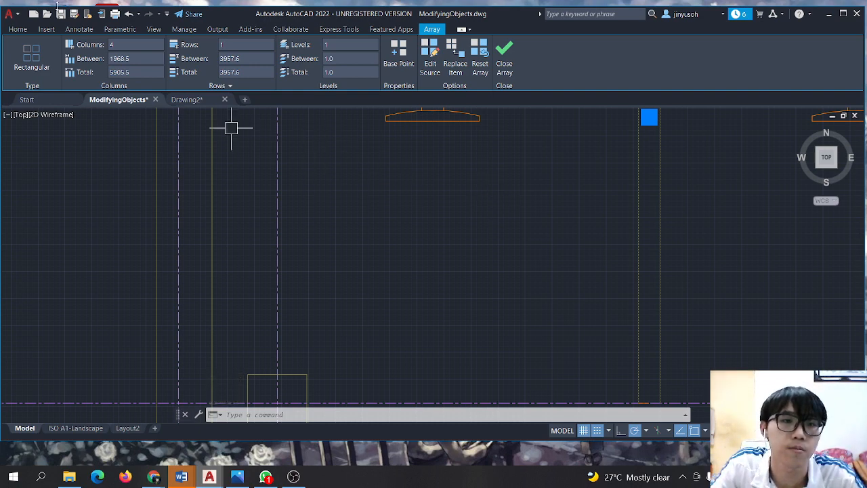
left_click(294, 476)
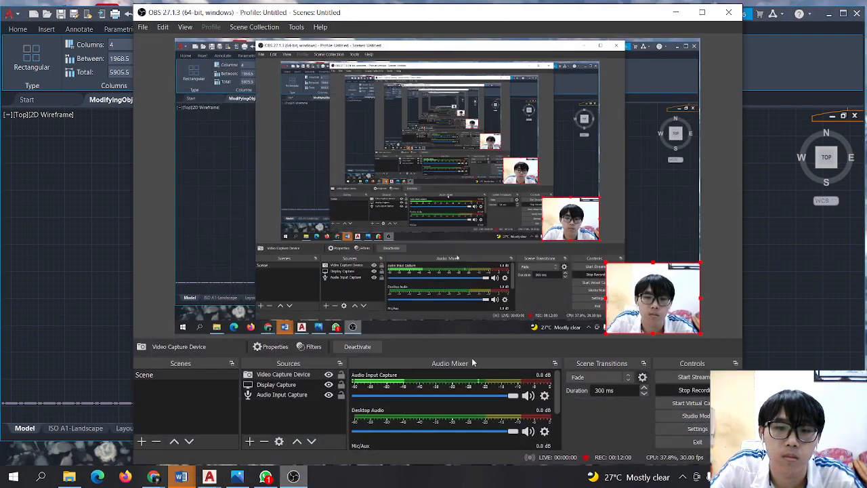